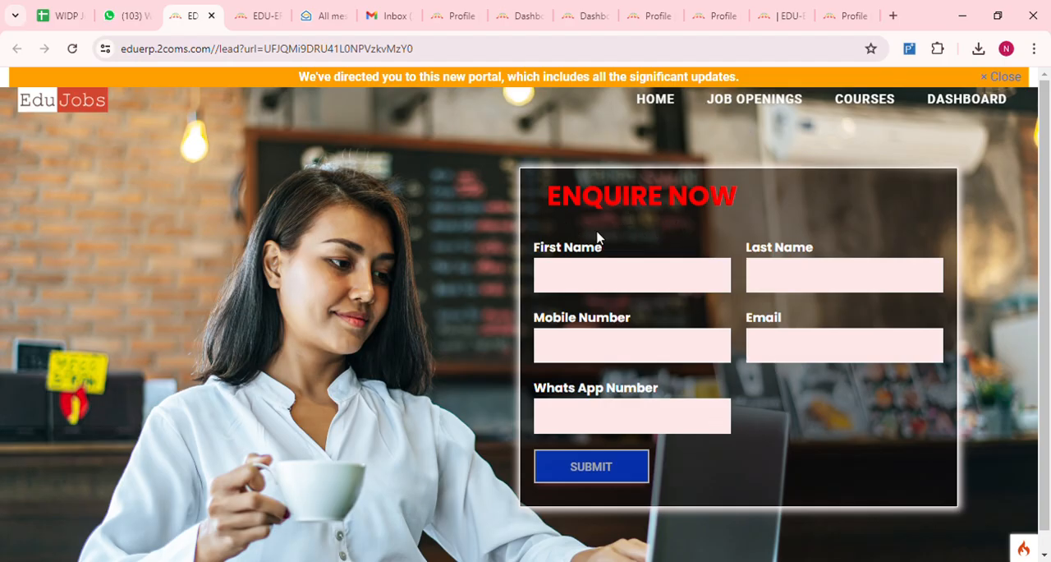
- Enter the applicant's first and last name in the enquiry form
{"action": "left_click", "coordinate": [573, 287]}
{"action": "type", "text": "Niharika"}
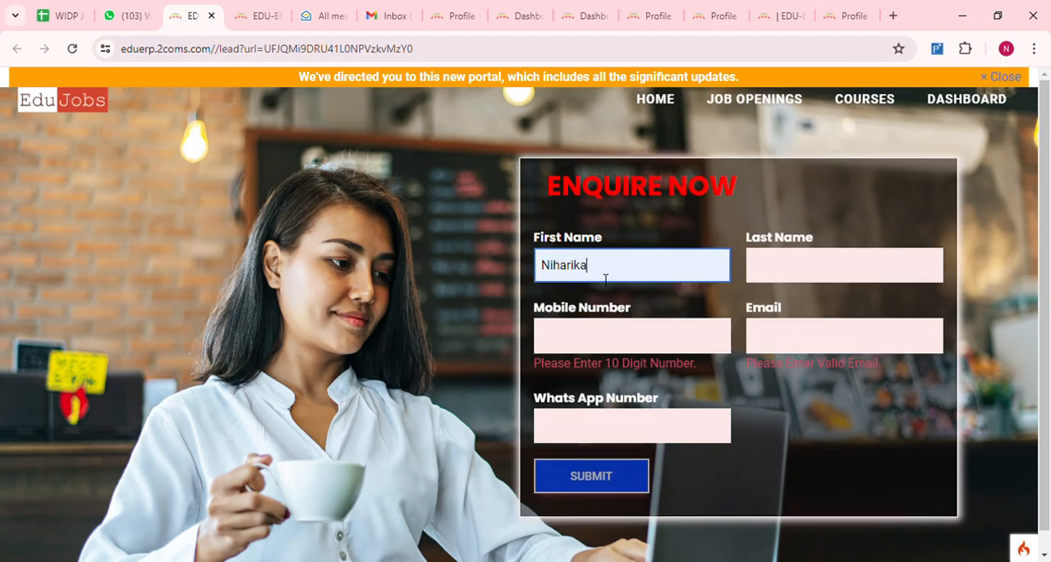
{"action": "left_click", "coordinate": [793, 278]}
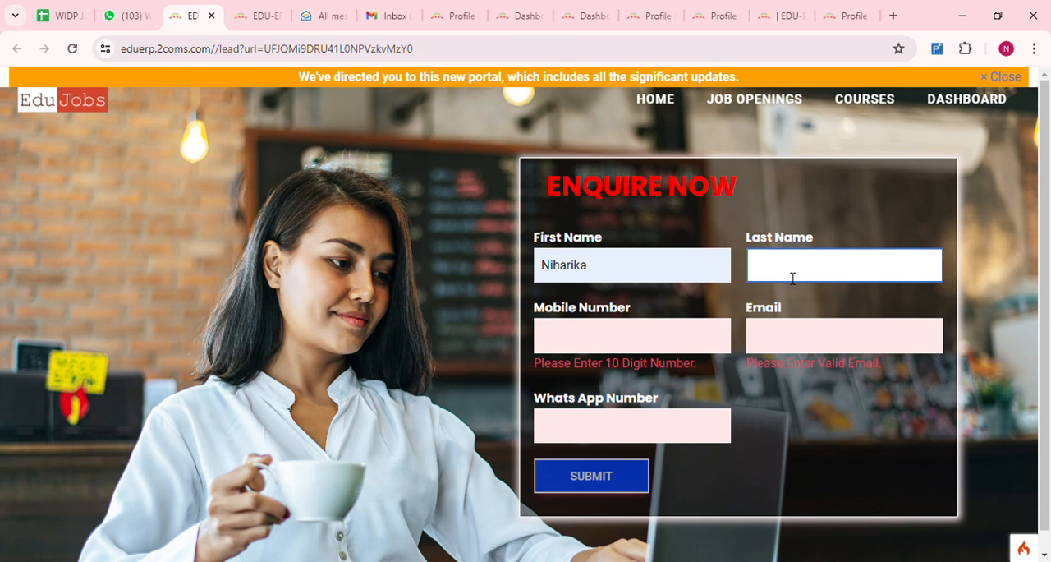
{"action": "type", "text": "P"}
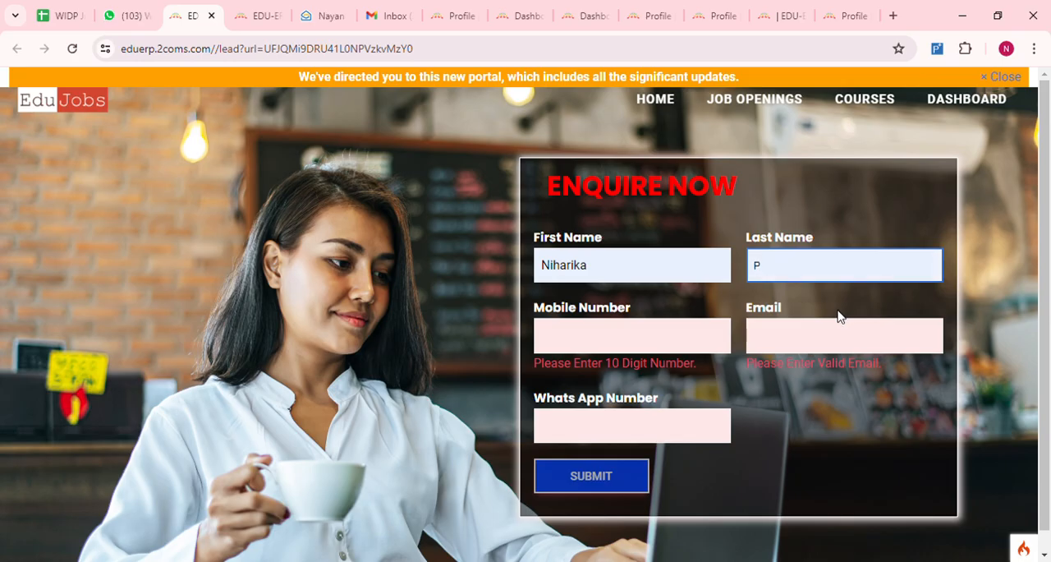
- Fill in the applicant's mobile number and e-mail address in the enquiry form
{"action": "left_click", "coordinate": [568, 338]}
{"action": "key", "text": "ctrl+v"}
{"action": "left_click", "coordinate": [632, 406]}
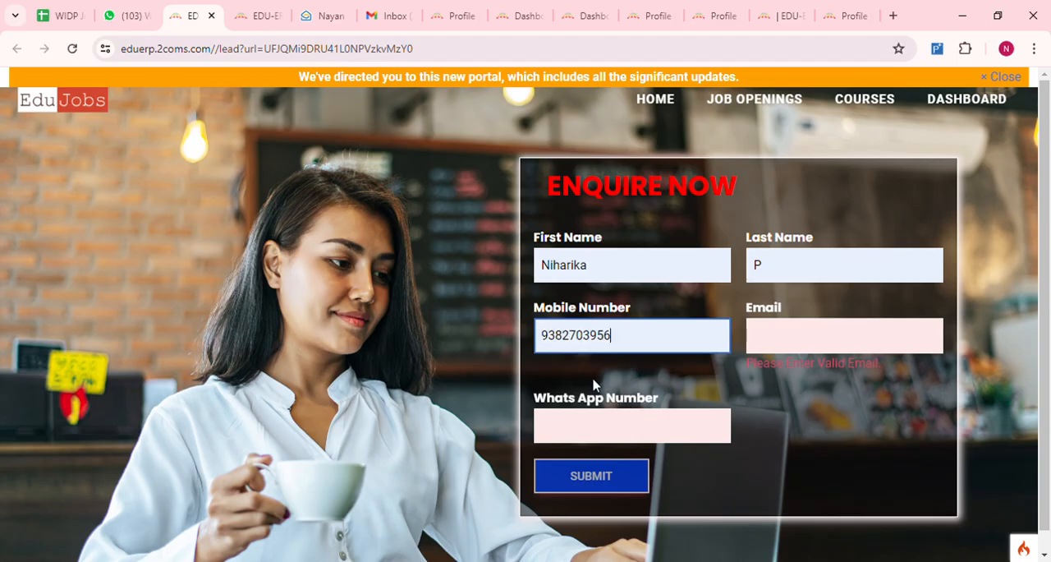
{"action": "left_click", "coordinate": [776, 350]}
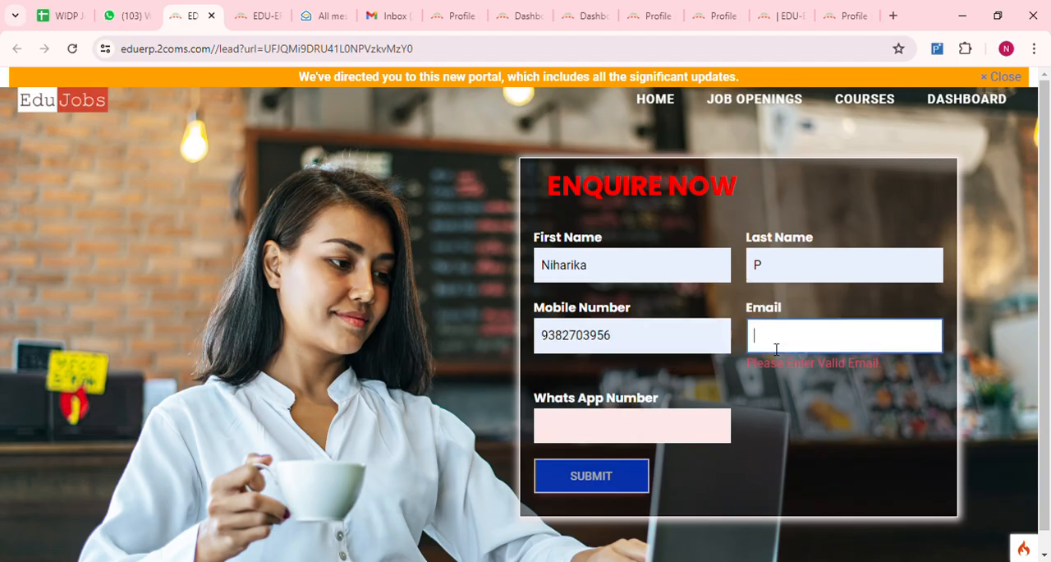
{"action": "left_click", "coordinate": [866, 385]}
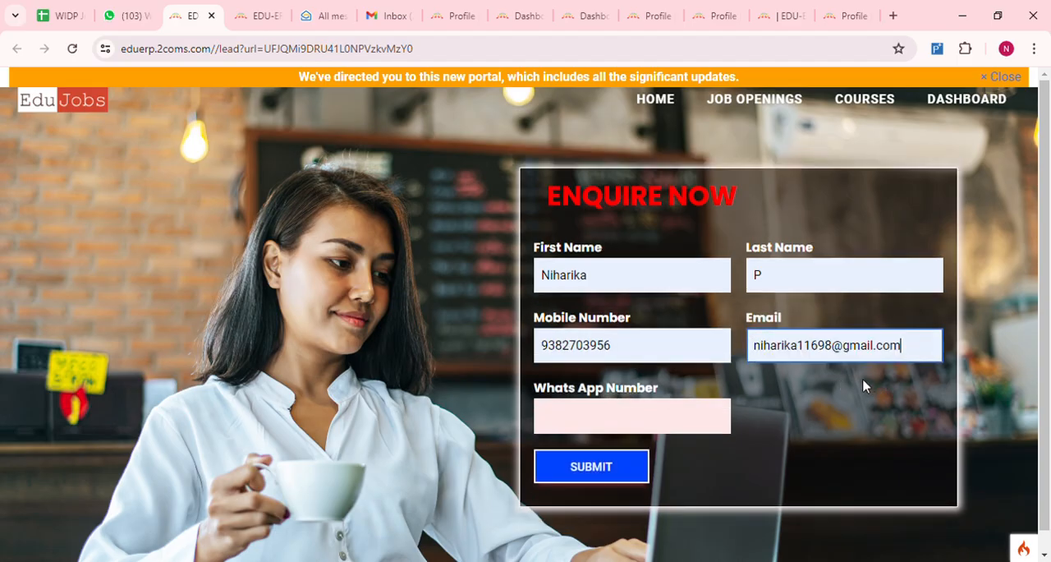
- Enter the same phone number as the WhatsApp number and submit the enquiry form
{"action": "left_click", "coordinate": [582, 417]}
{"action": "key", "text": "ctrl+v"}
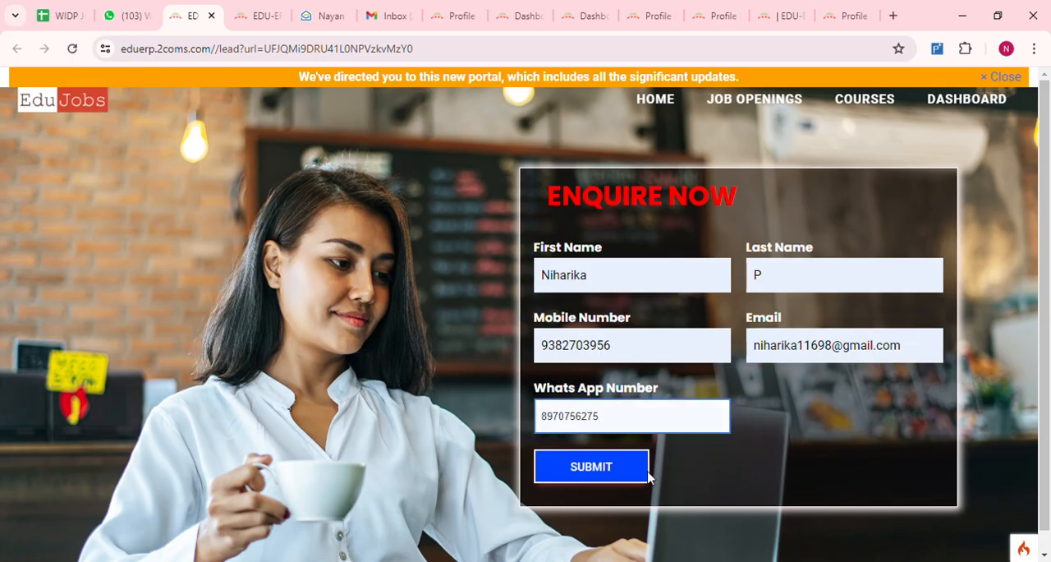
{"action": "key", "text": "ctrl+a"}
{"action": "key", "text": "BackSpace"}
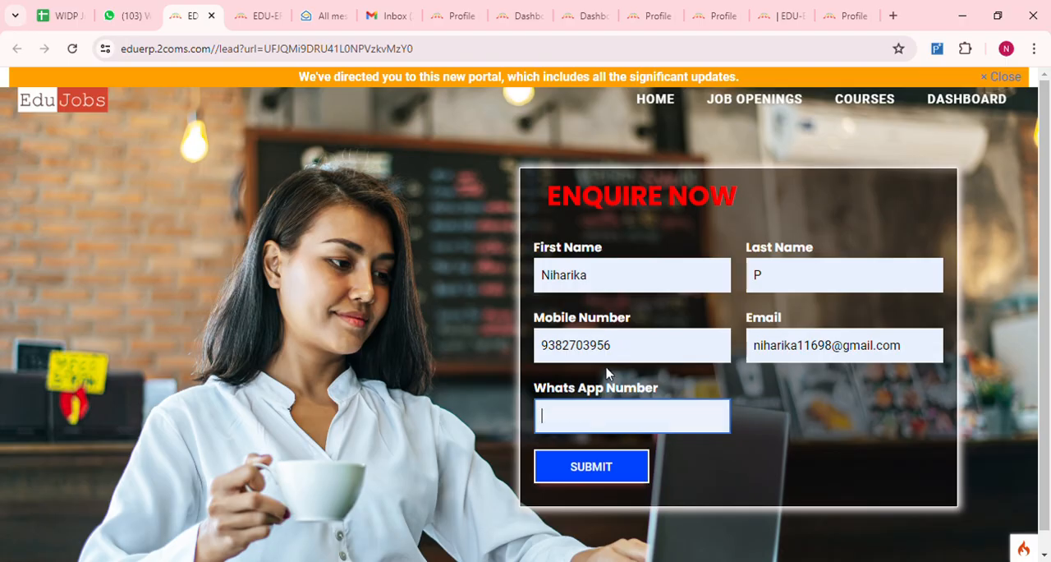
{"action": "left_click", "coordinate": [563, 428]}
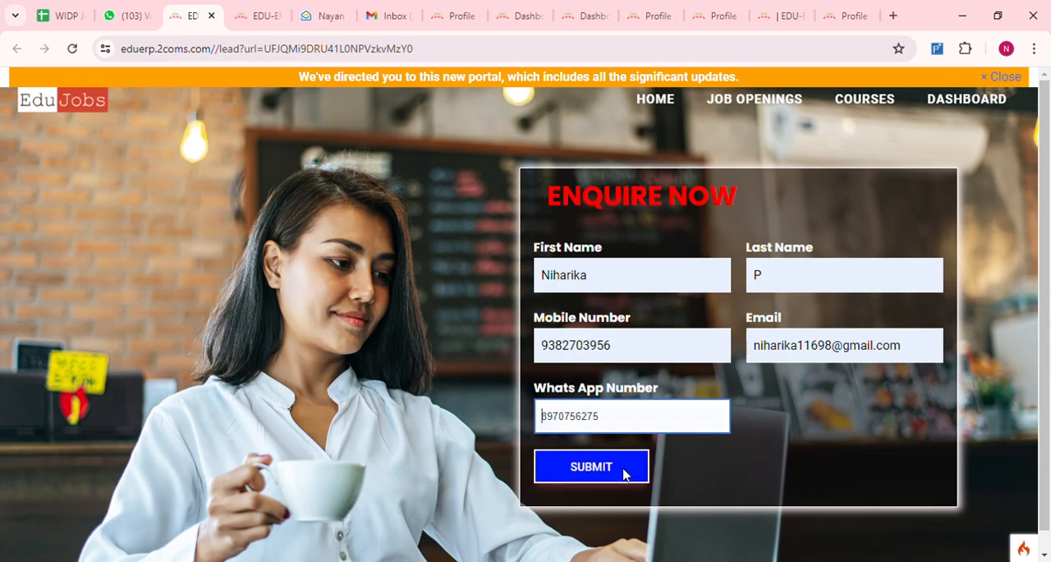
{"action": "left_click", "coordinate": [640, 492]}
{"action": "scroll", "coordinate": [640, 493], "scroll_direction": "down", "scroll_amount": 1}
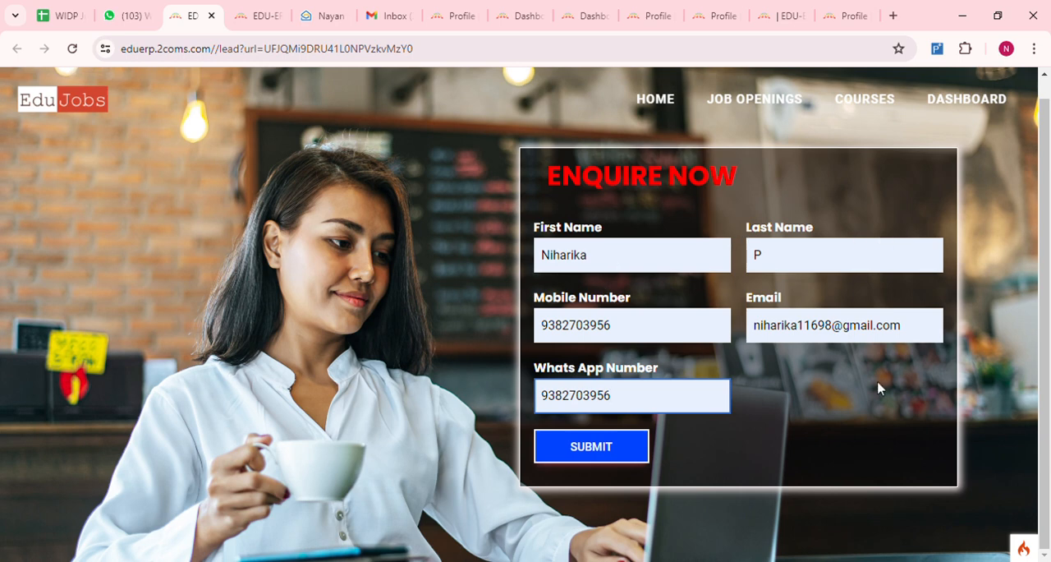
{"action": "left_click", "coordinate": [592, 452]}
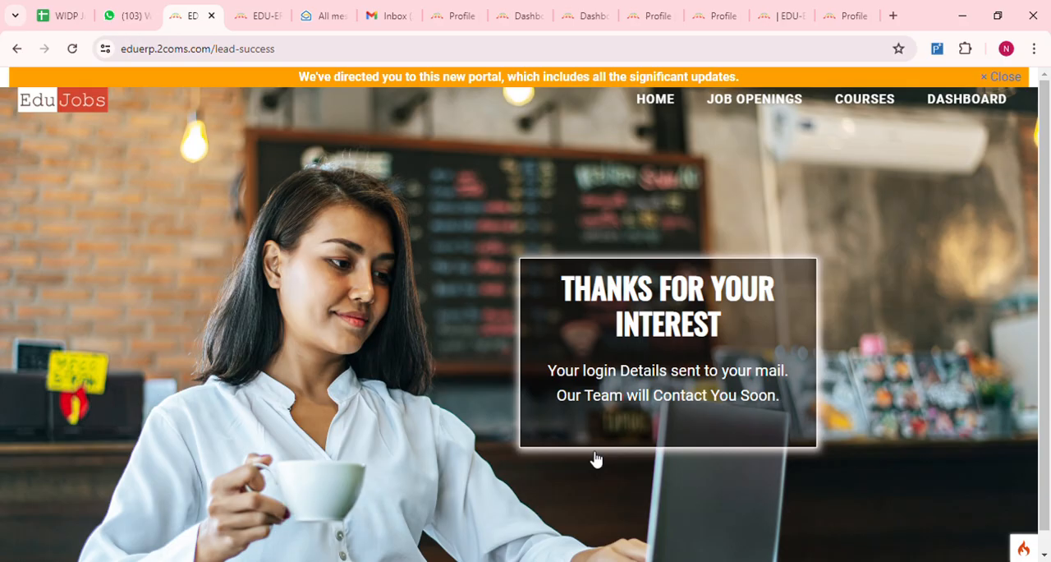
- Switch to Gmail and read the "Account Details" message from EDU-ERP down to the login information
{"action": "left_click", "coordinate": [395, 18]}
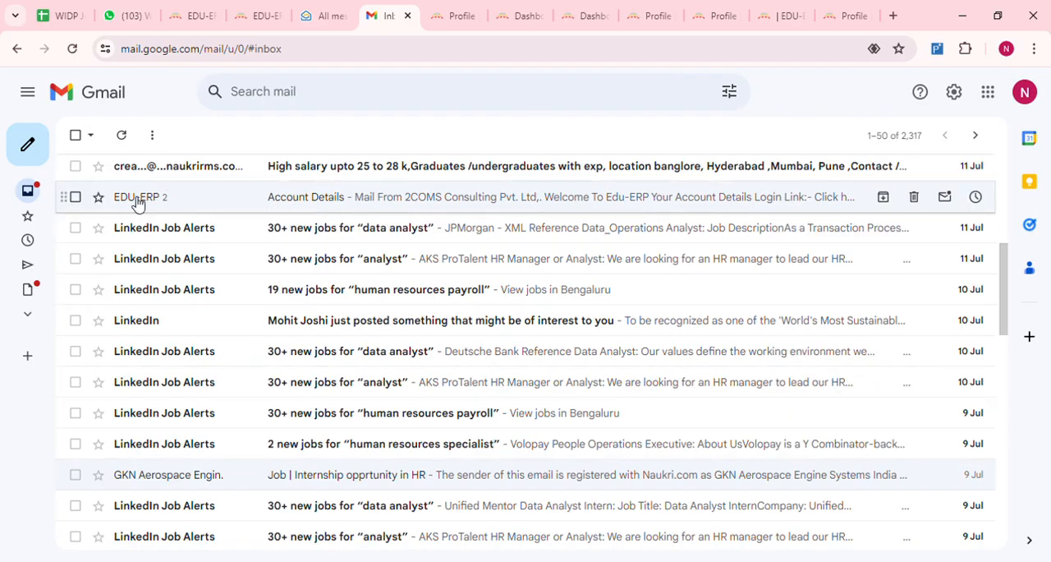
{"action": "left_click", "coordinate": [322, 205]}
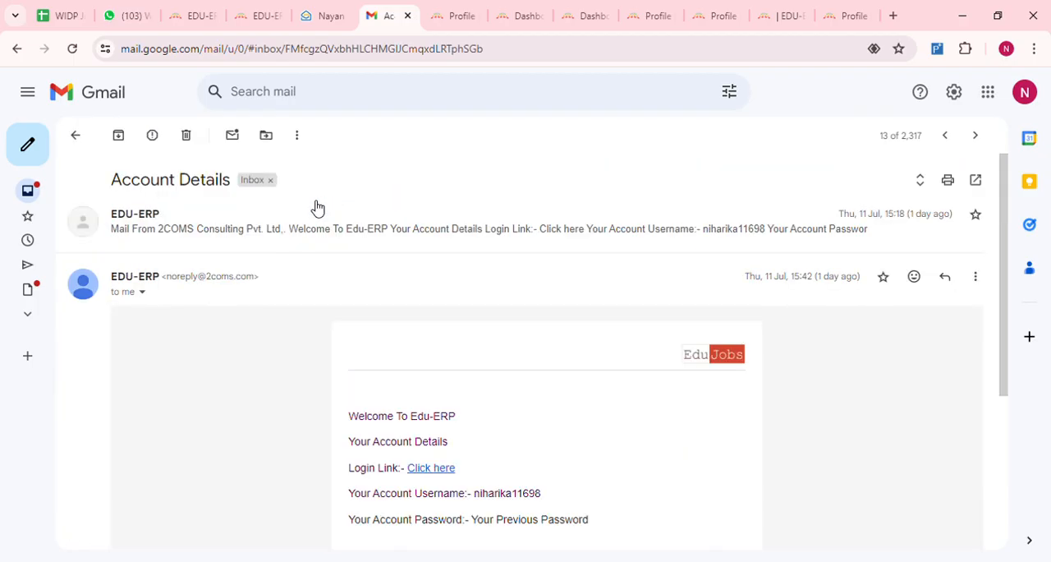
{"action": "scroll", "coordinate": [492, 348], "scroll_direction": "down", "scroll_amount": 2}
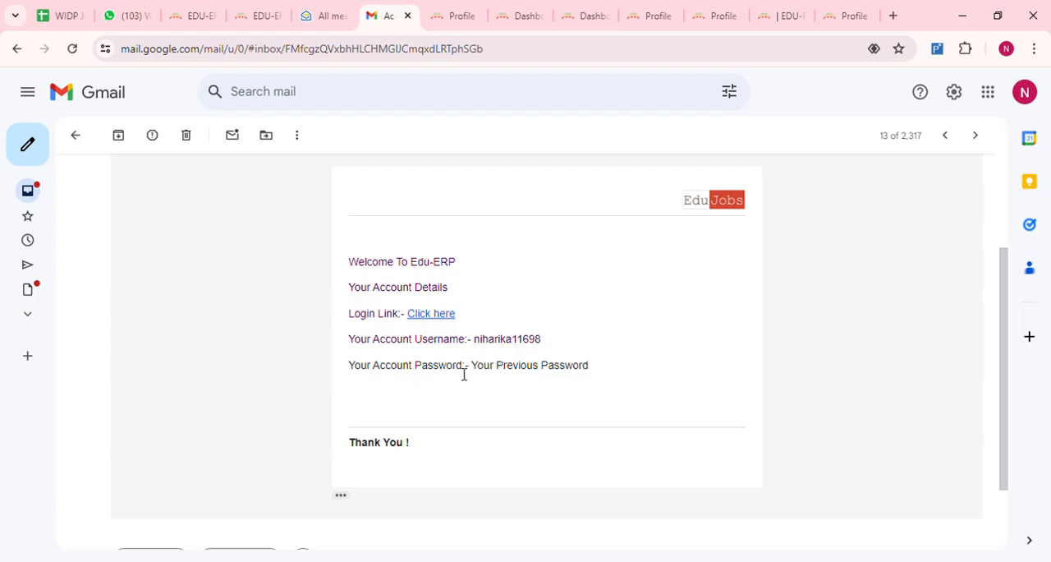
{"action": "scroll", "coordinate": [506, 374], "scroll_direction": "down", "scroll_amount": 2}
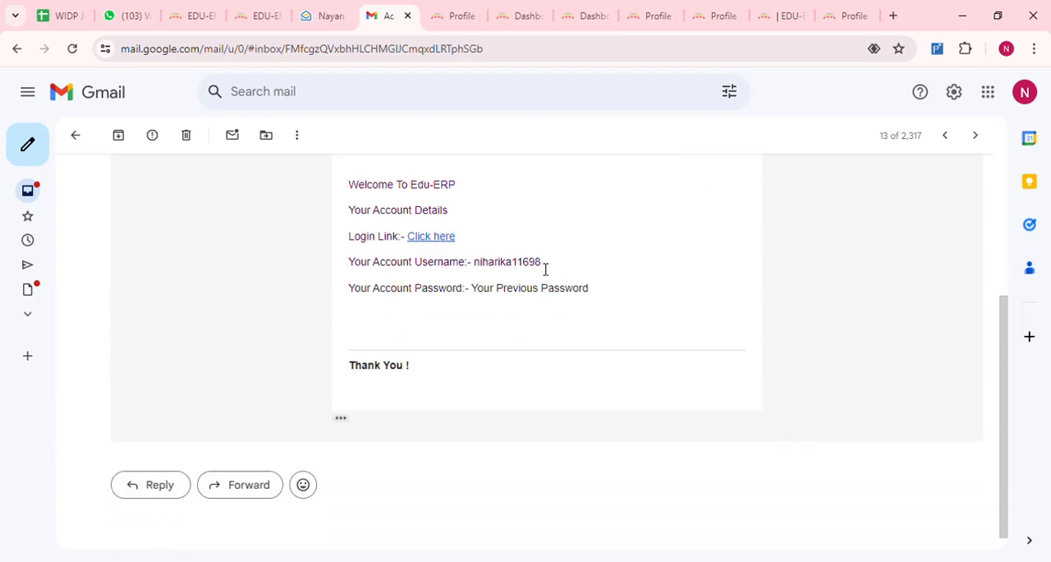
- Highlight the account username in the message and open the Edu-ERP login link
{"action": "left_click_drag", "start_coordinate": [546, 268], "coordinate": [484, 272]}
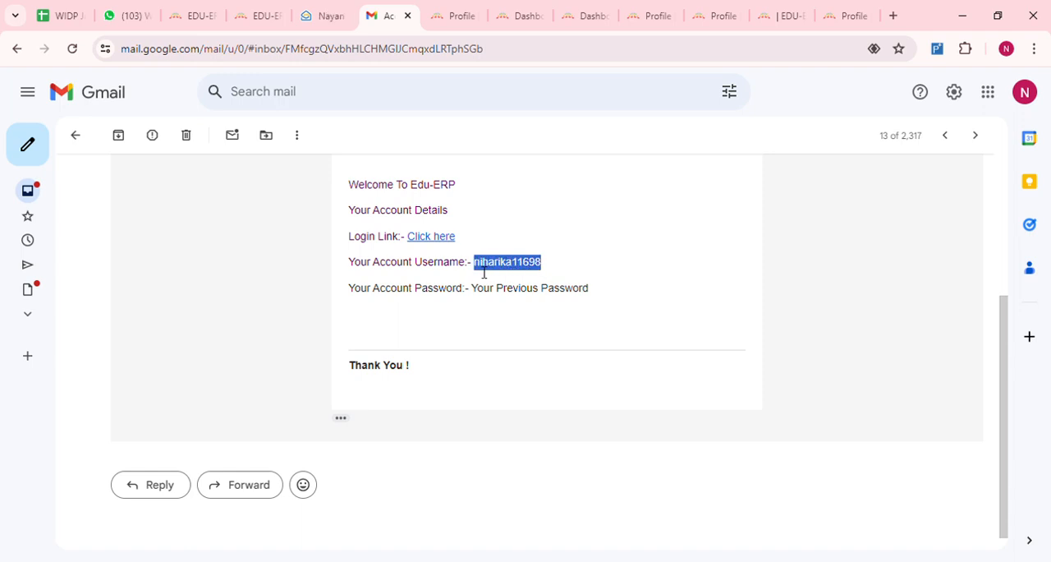
{"action": "scroll", "coordinate": [488, 319], "scroll_direction": "up", "scroll_amount": 2}
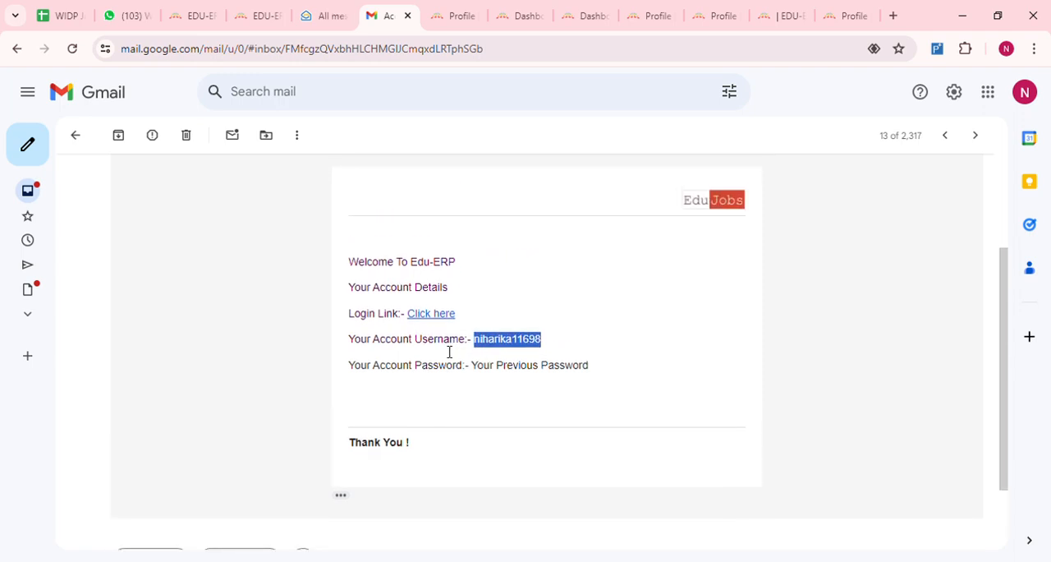
{"action": "left_click", "coordinate": [430, 316]}
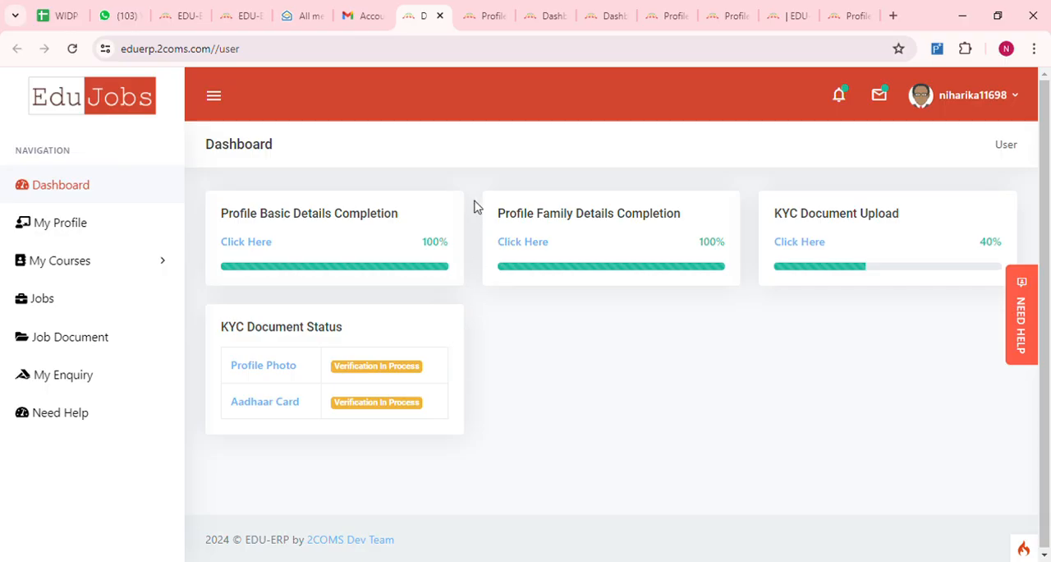
- Return to the Gmail message, highlight the account password note, and open the login link again
{"action": "left_click", "coordinate": [353, 17]}
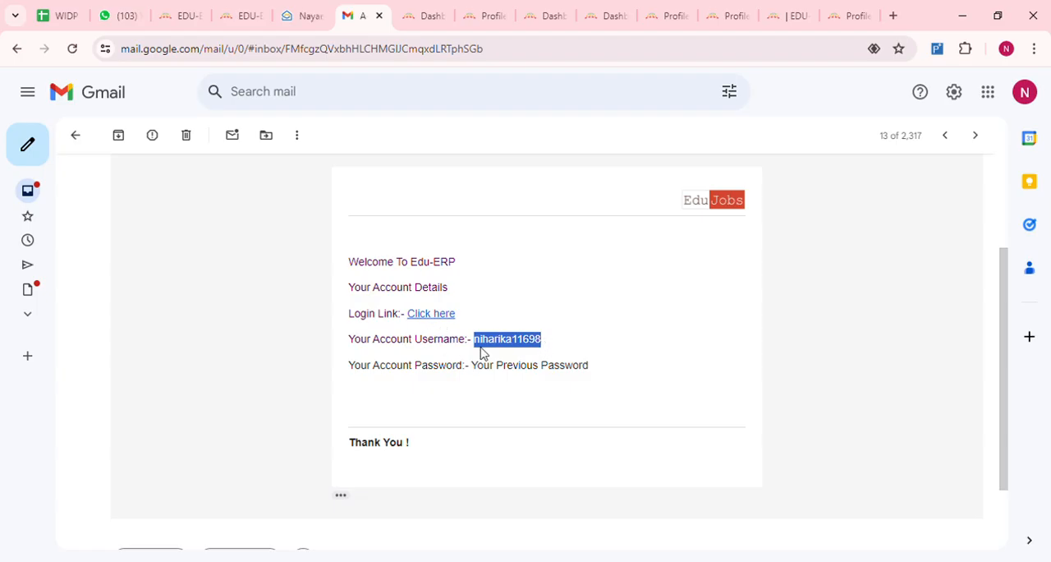
{"action": "left_click", "coordinate": [505, 374]}
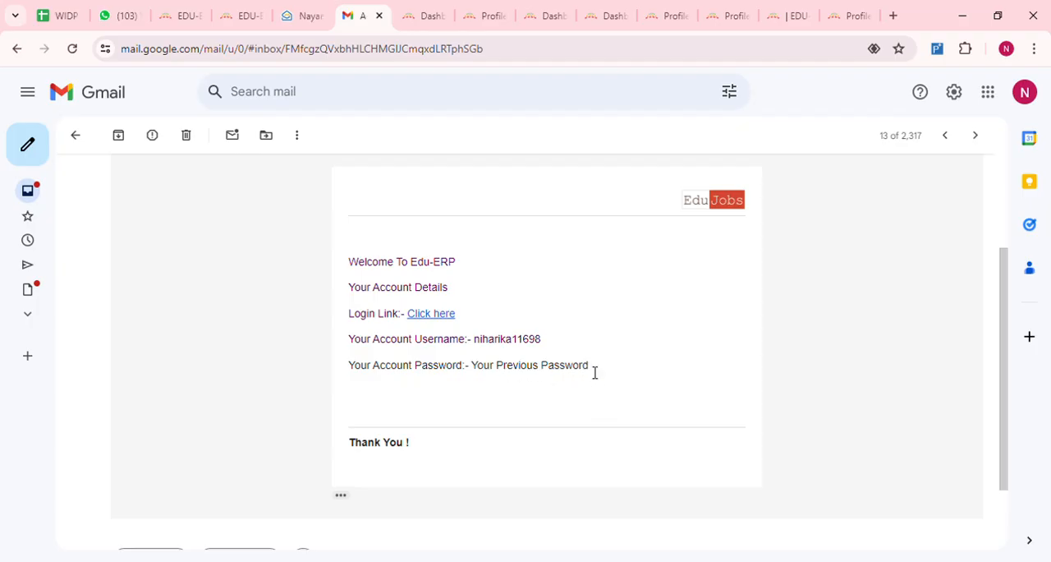
{"action": "left_click_drag", "start_coordinate": [594, 372], "coordinate": [481, 375]}
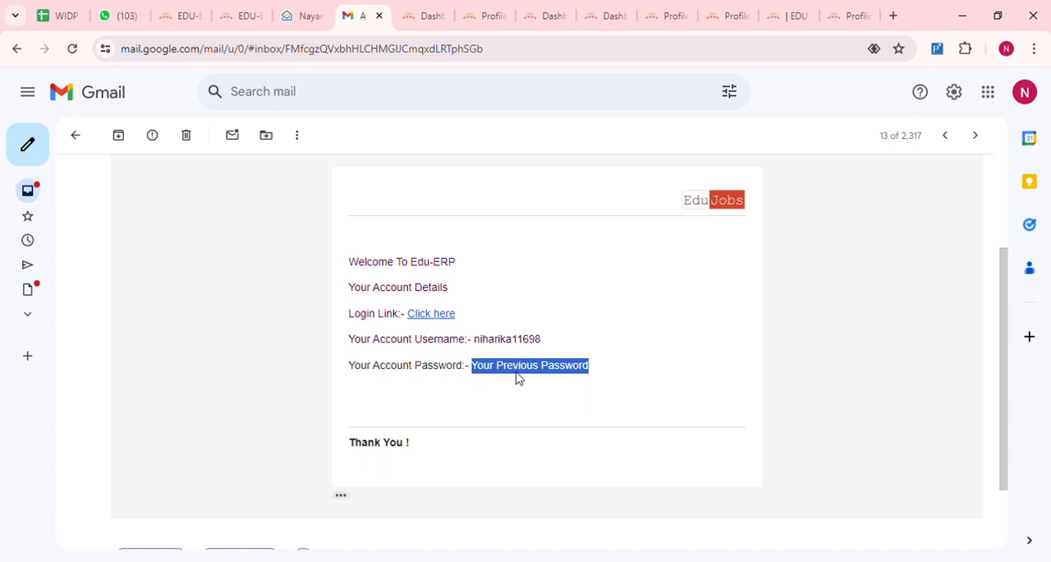
{"action": "left_click", "coordinate": [429, 313]}
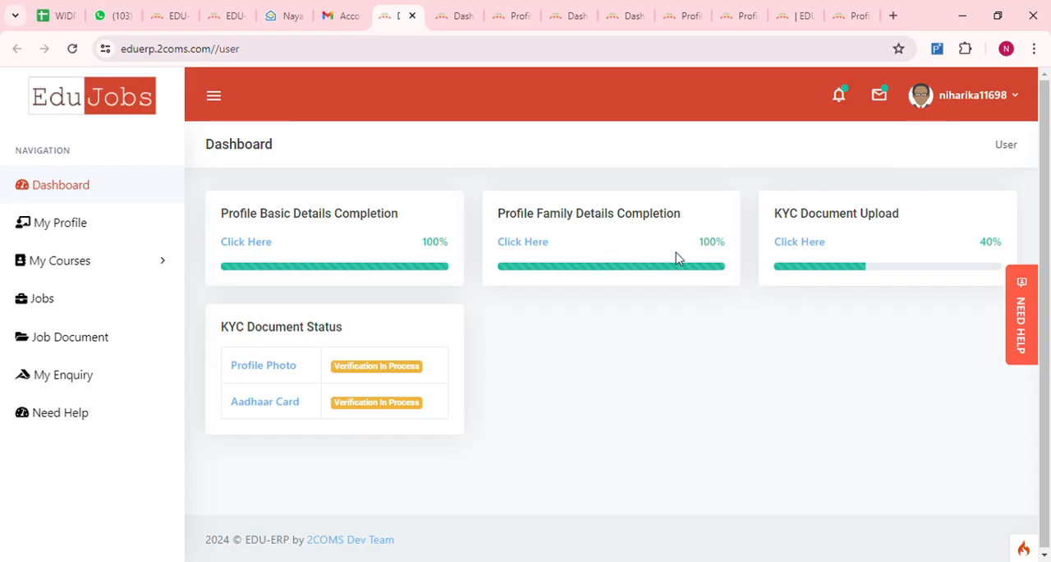
- Open My Profile and go through the name, marital status, age, phone and e-mail fields of the basic details
{"action": "left_click", "coordinate": [65, 232]}
{"action": "left_click", "coordinate": [618, 319]}
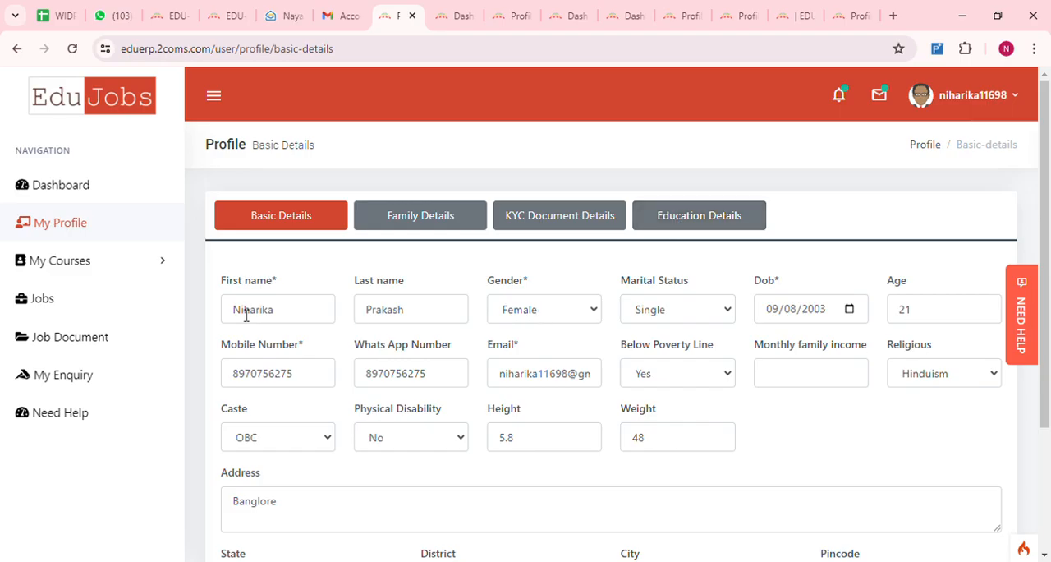
{"action": "scroll", "coordinate": [275, 240], "scroll_direction": "down", "scroll_amount": 1}
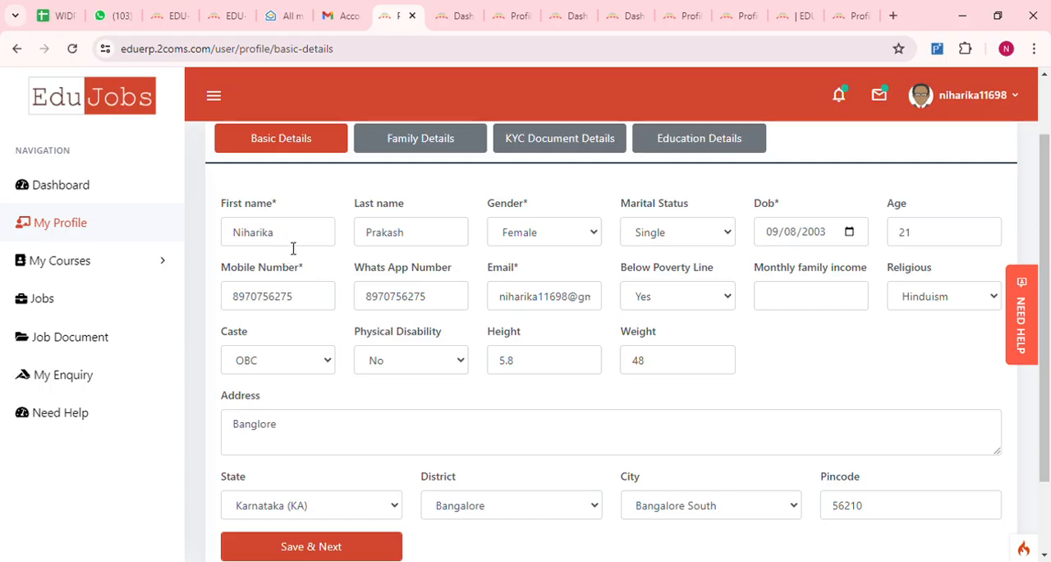
{"action": "left_click", "coordinate": [294, 241]}
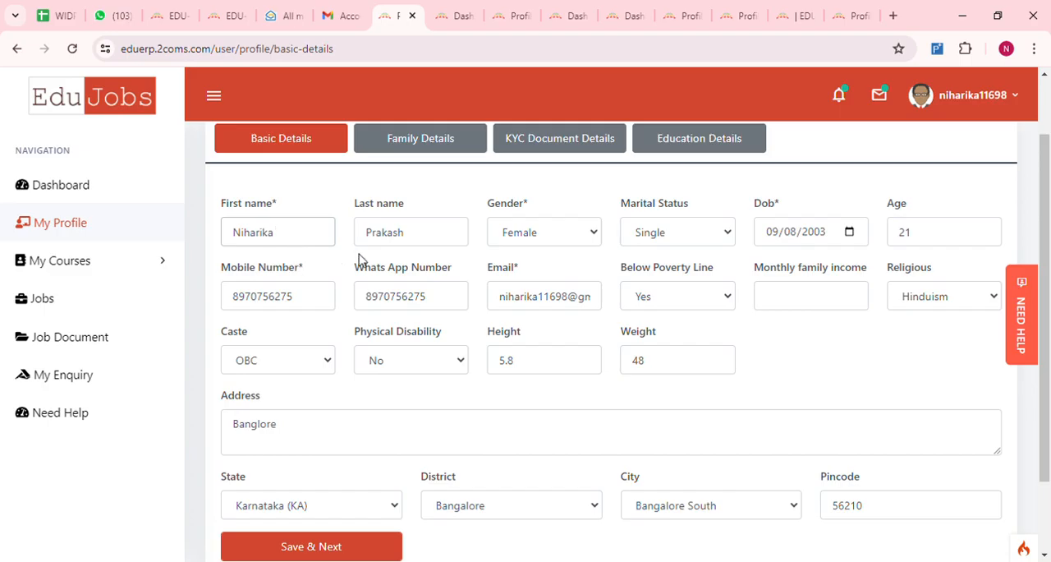
{"action": "left_click", "coordinate": [417, 242]}
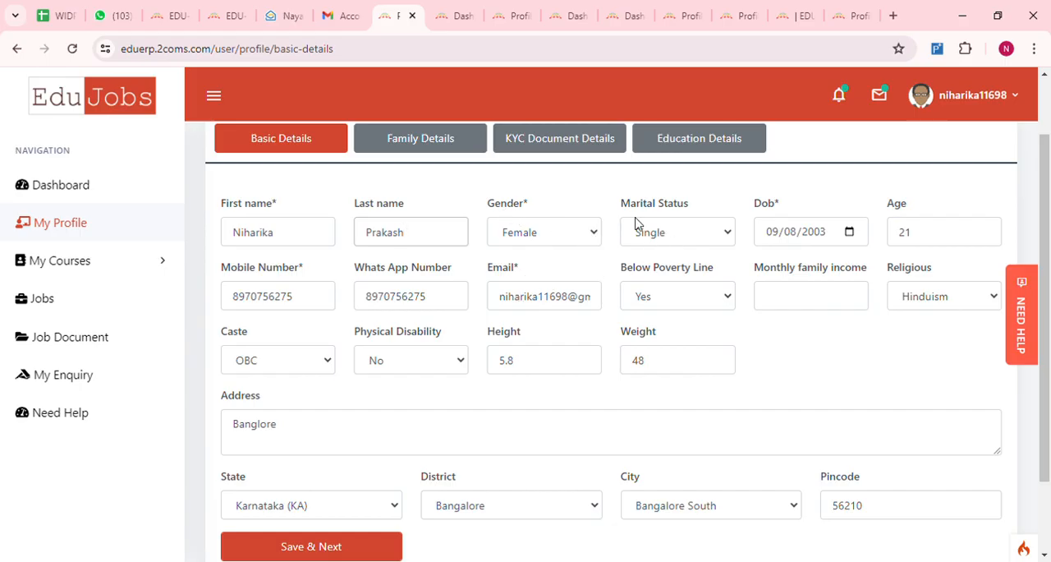
{"action": "left_click", "coordinate": [728, 237]}
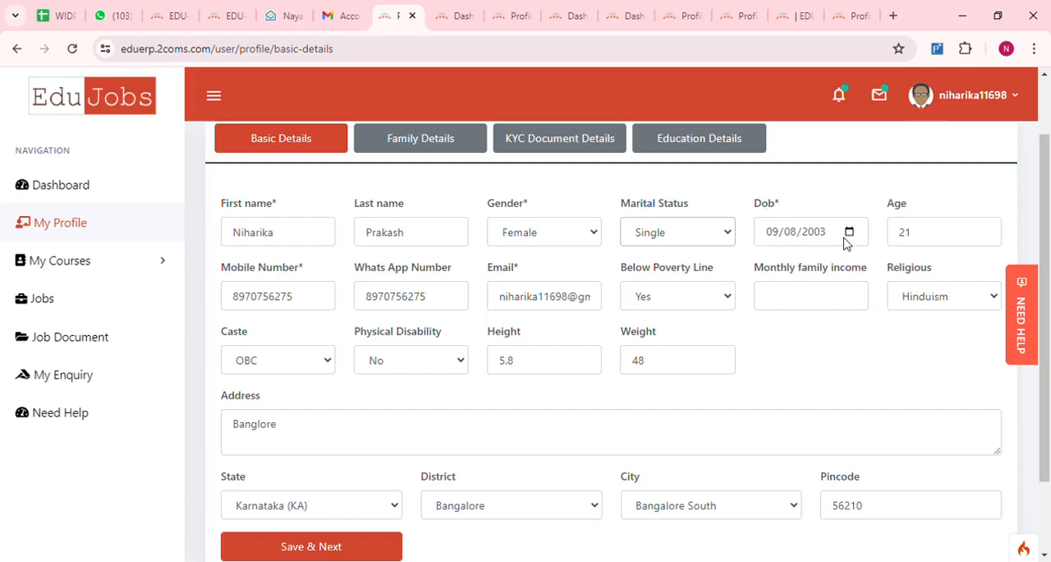
{"action": "left_click", "coordinate": [919, 231]}
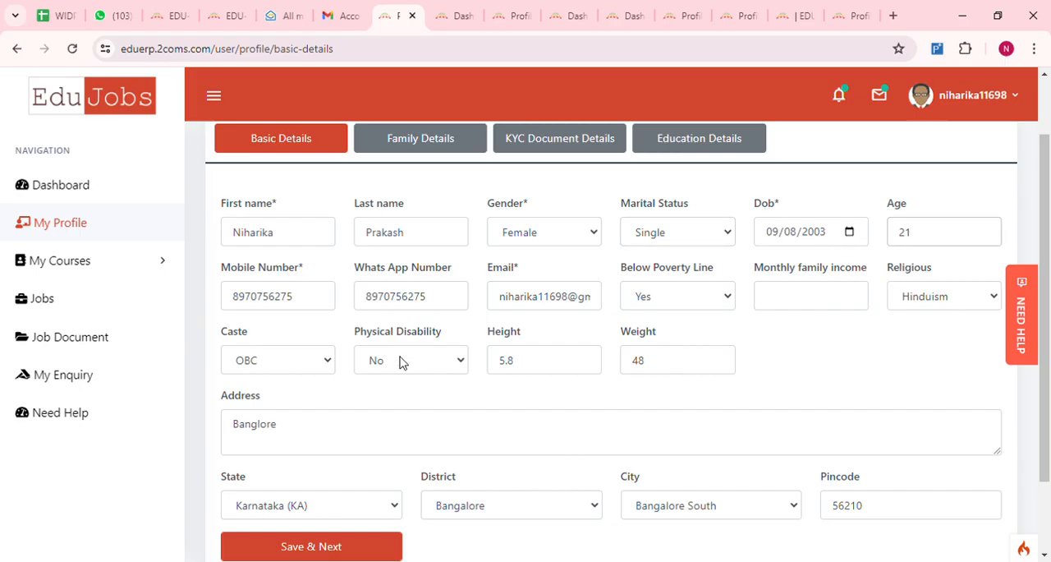
{"action": "left_click", "coordinate": [425, 297]}
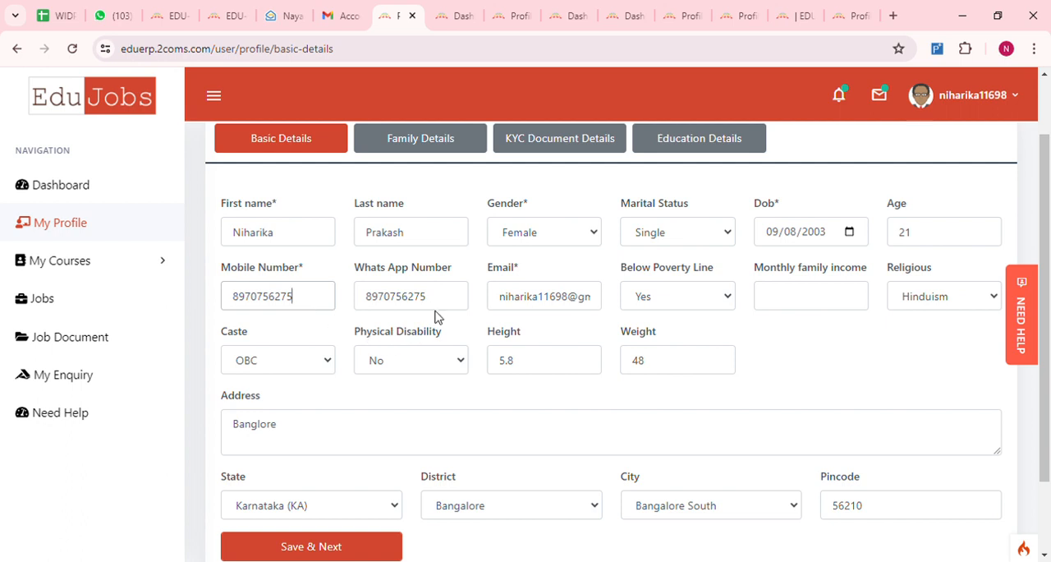
{"action": "left_click", "coordinate": [547, 309]}
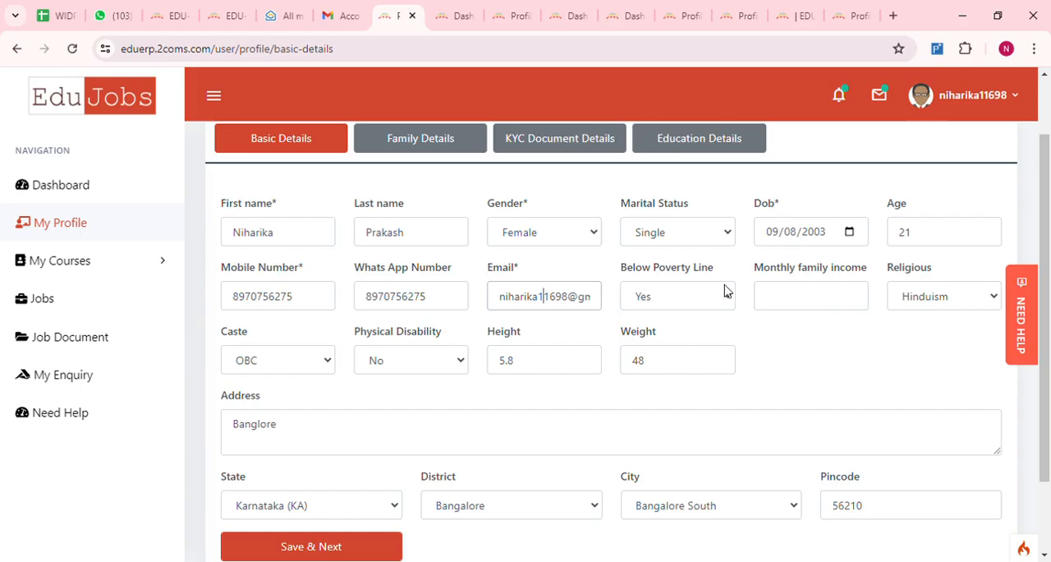
- Set the monthly family income to 500000 and check the religion and physical disability choices
{"action": "left_click", "coordinate": [783, 307]}
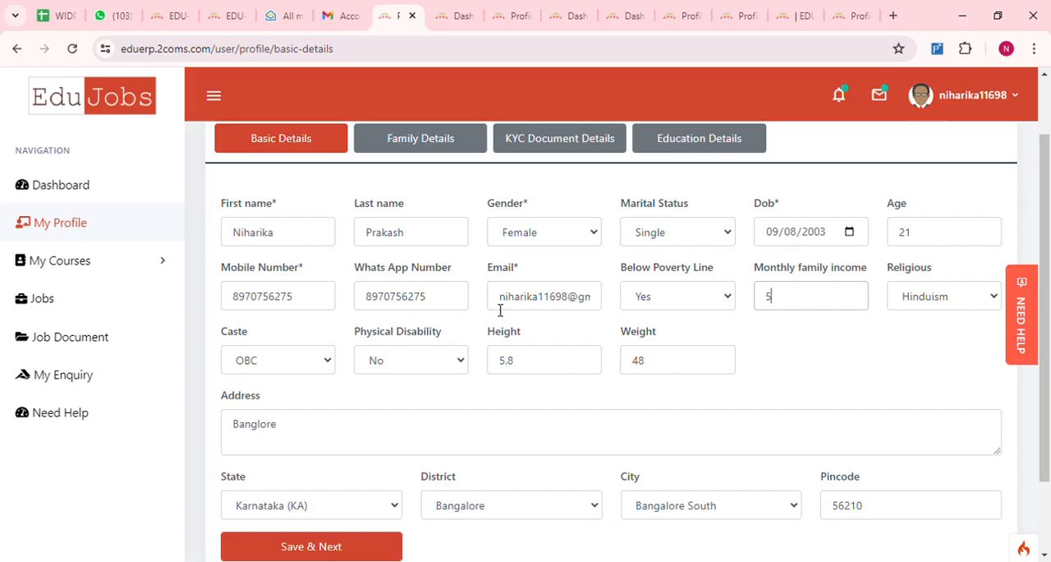
{"action": "type", "text": "500000"}
{"action": "left_click", "coordinate": [993, 300]}
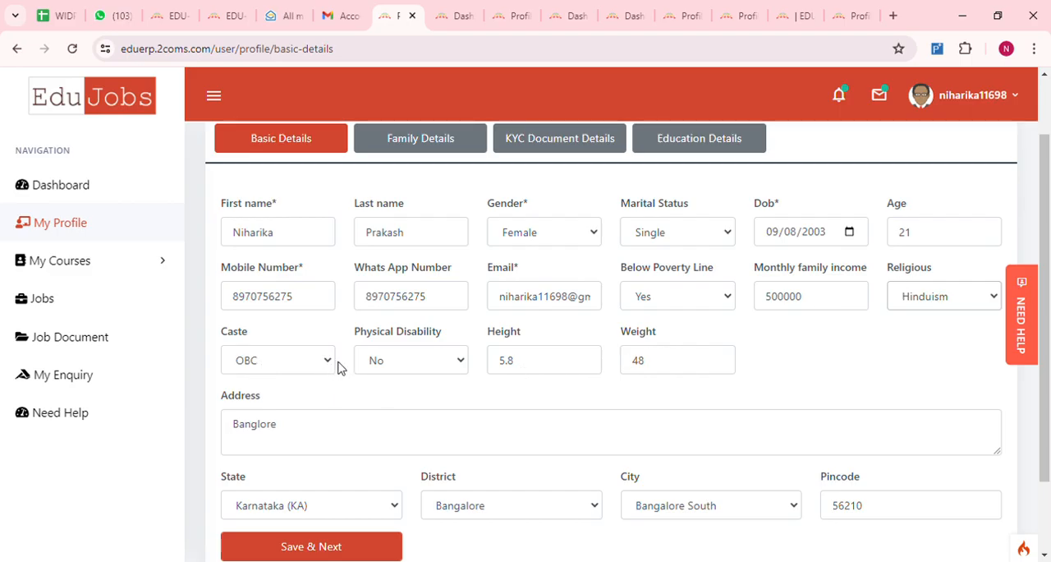
{"action": "left_click", "coordinate": [463, 366]}
- Correct the spelling of the city name in the address field of the basic details
{"action": "left_click", "coordinate": [431, 436]}
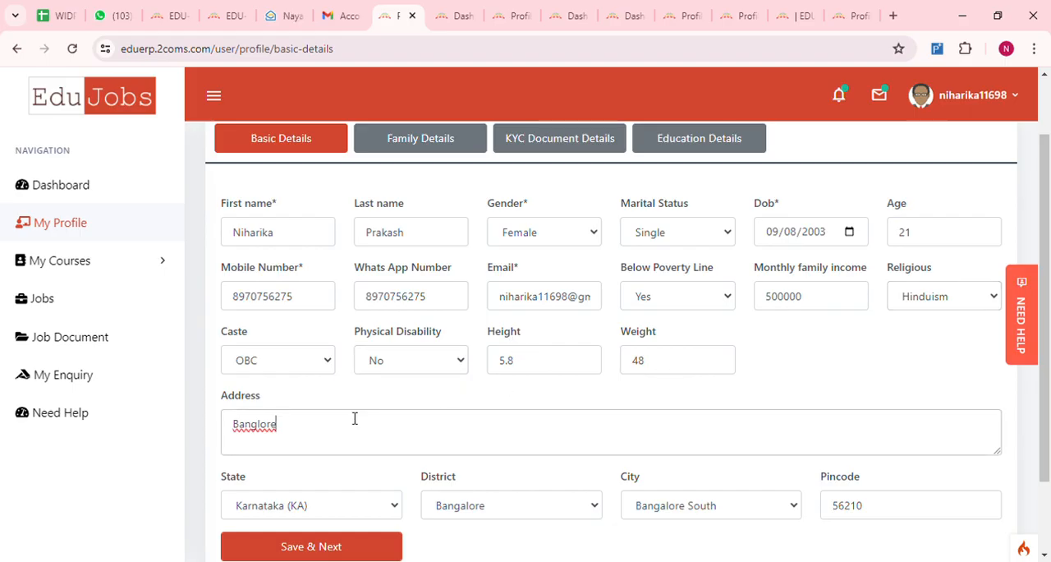
{"action": "key", "text": "BackSpace"}
{"action": "key", "text": "BackSpace"}
{"action": "key", "text": "BackSpace"}
{"action": "key", "text": "BackSpace"}
{"action": "key", "text": "BackSpace"}
{"action": "key", "text": "BackSpace"}
{"action": "key", "text": "BackSpace"}
{"action": "key", "text": "BackSpace"}
{"action": "type", "text": "galur"}
- Check the state, district and city choices, add the missing last digit to the pincode, and save the basic details
{"action": "scroll", "coordinate": [347, 423], "scroll_direction": "down", "scroll_amount": 2}
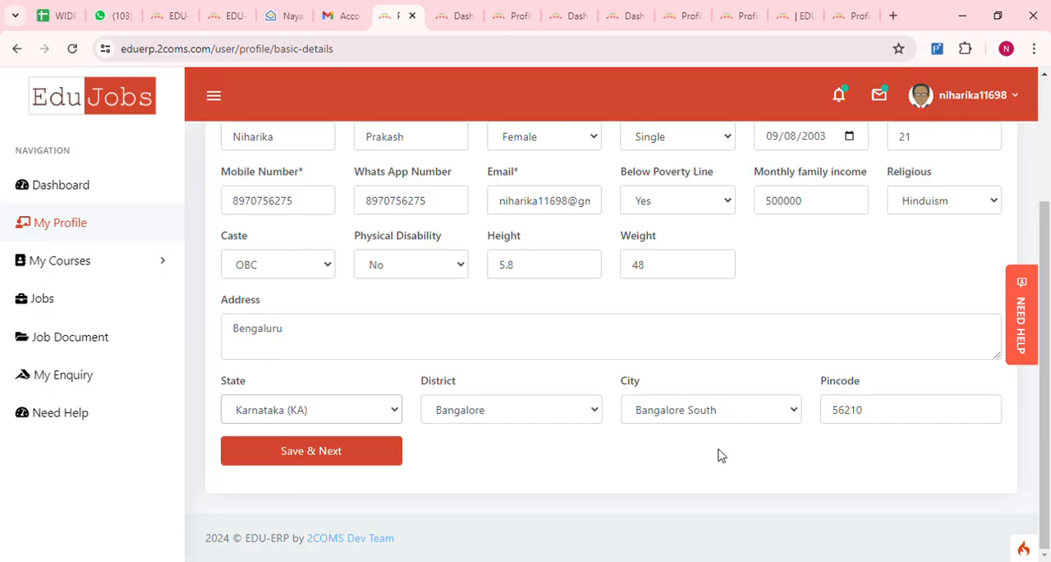
{"action": "left_click", "coordinate": [596, 411]}
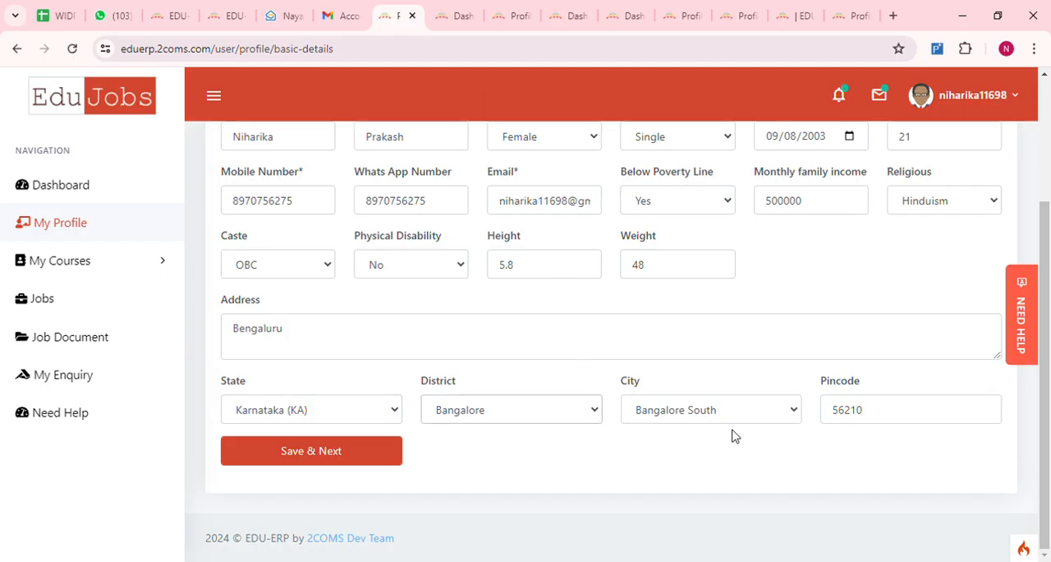
{"action": "left_click", "coordinate": [795, 413]}
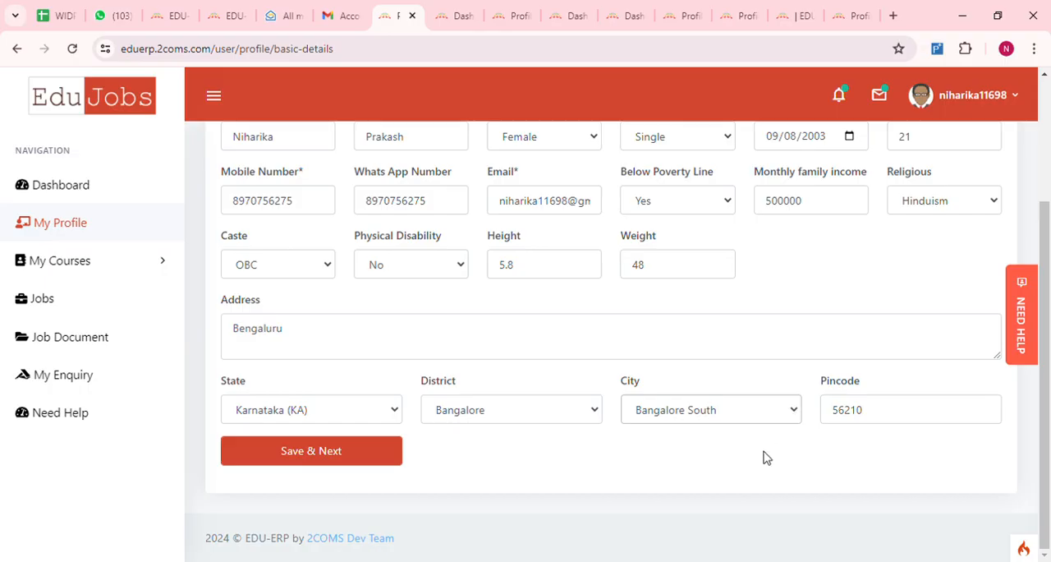
{"action": "left_click", "coordinate": [898, 421]}
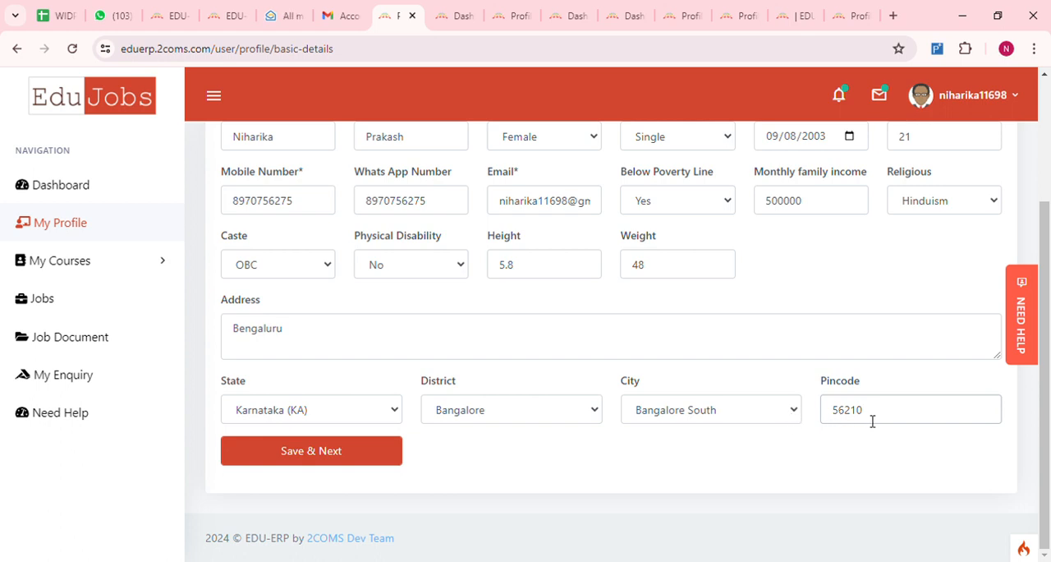
{"action": "type", "text": "0"}
{"action": "scroll", "coordinate": [611, 379], "scroll_direction": "up", "scroll_amount": 3}
{"action": "scroll", "coordinate": [610, 378], "scroll_direction": "down", "scroll_amount": 3}
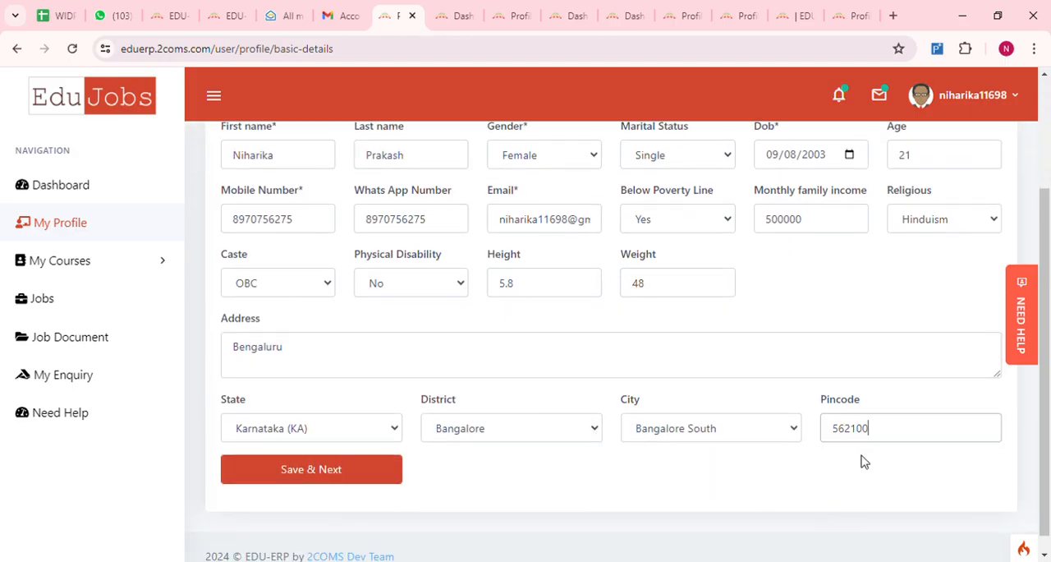
{"action": "left_click", "coordinate": [310, 474]}
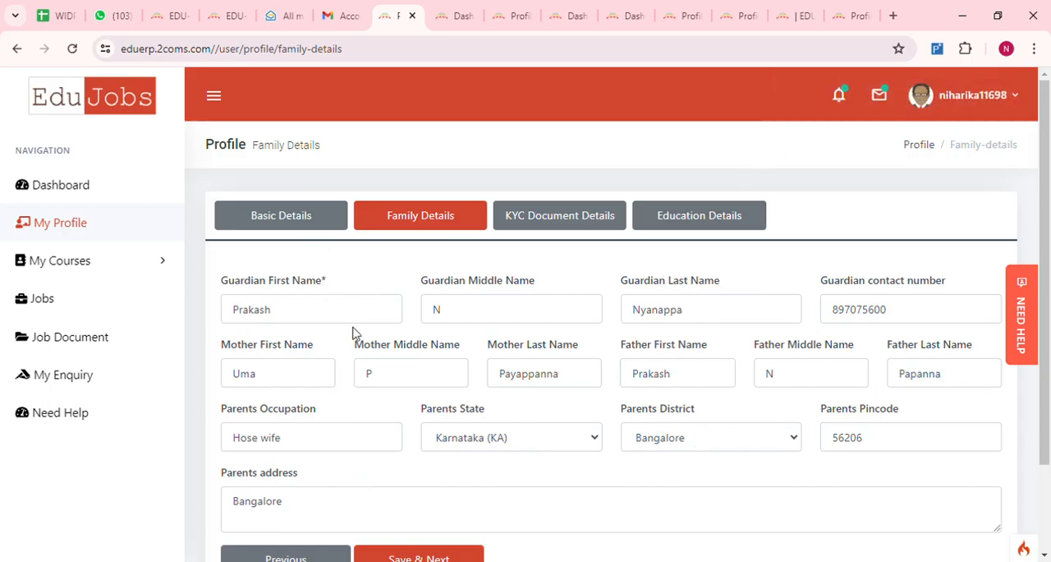
- Go through the guardian's name and contact number and the father's first and middle name in the family details
{"action": "scroll", "coordinate": [353, 332], "scroll_direction": "down", "scroll_amount": 1}
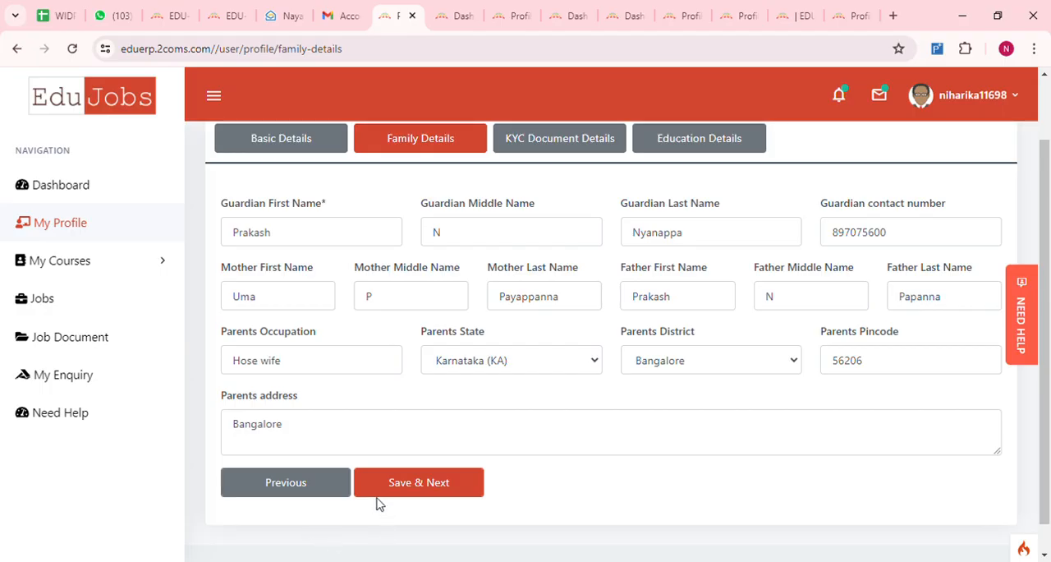
{"action": "scroll", "coordinate": [377, 502], "scroll_direction": "up", "scroll_amount": 1}
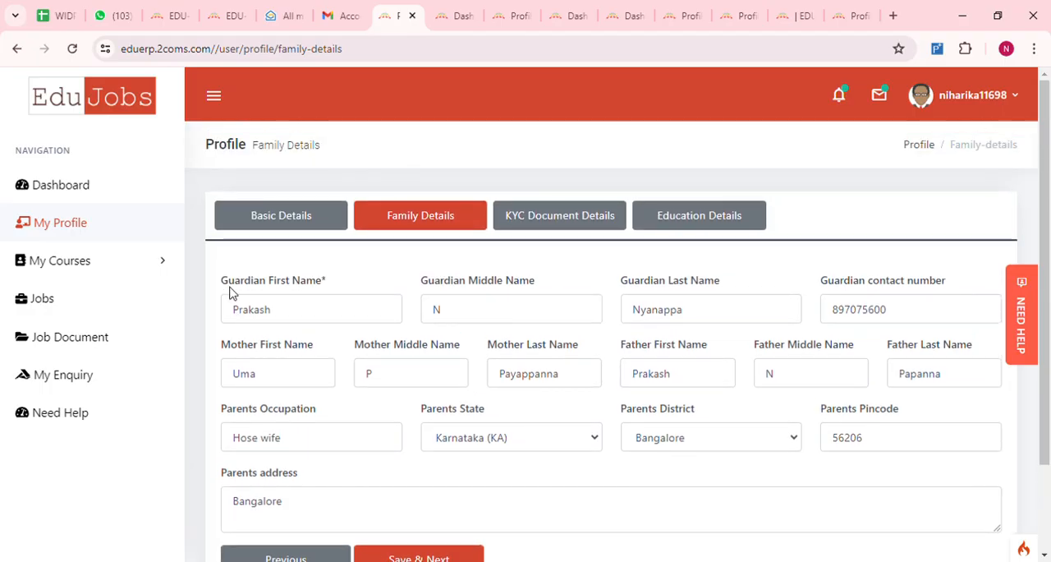
{"action": "left_click", "coordinate": [286, 321]}
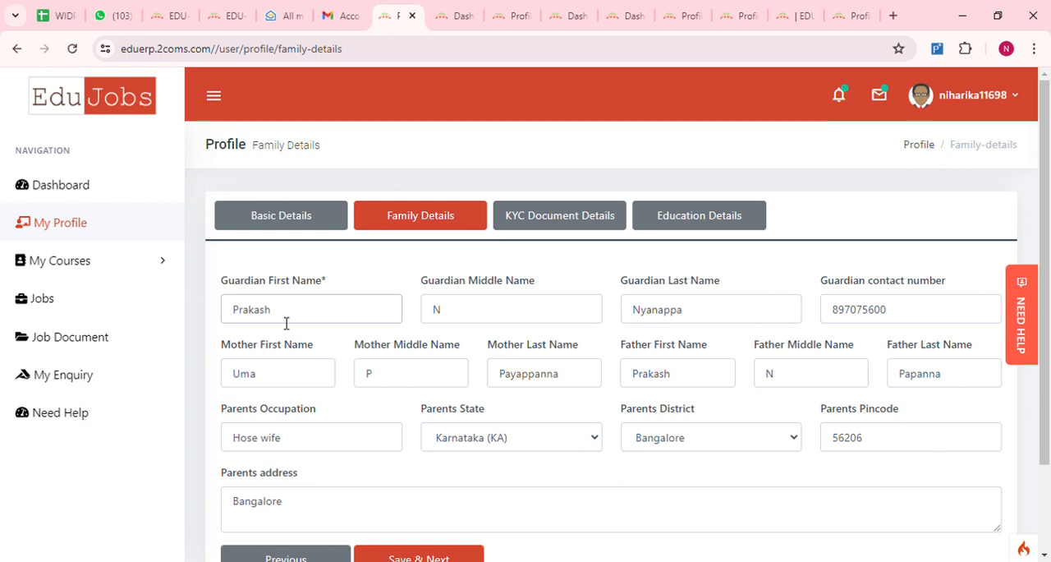
{"action": "left_click", "coordinate": [495, 307]}
{"action": "scroll", "coordinate": [429, 295], "scroll_direction": "down", "scroll_amount": 1}
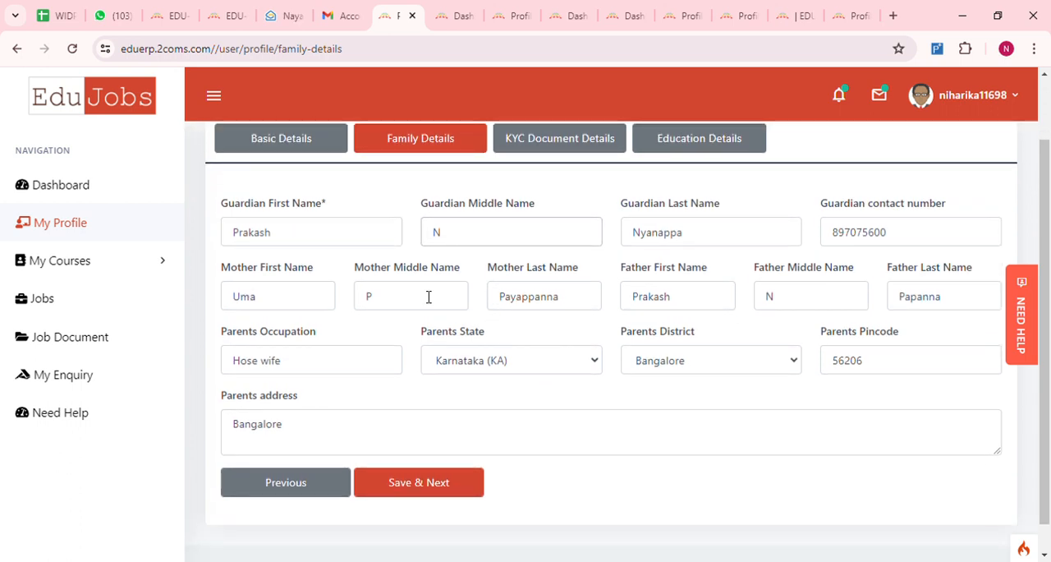
{"action": "left_click", "coordinate": [698, 239]}
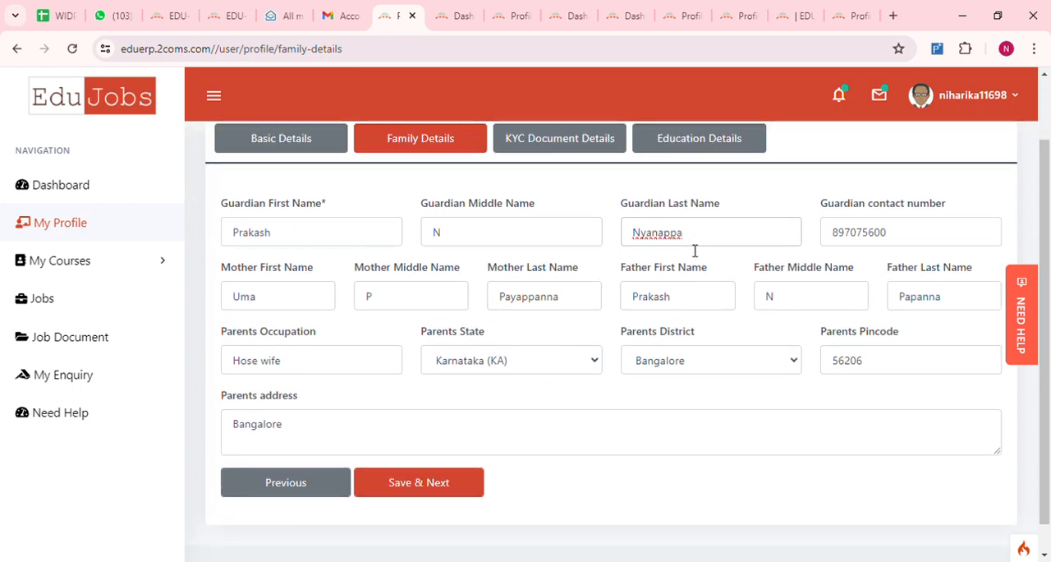
{"action": "left_click", "coordinate": [895, 243]}
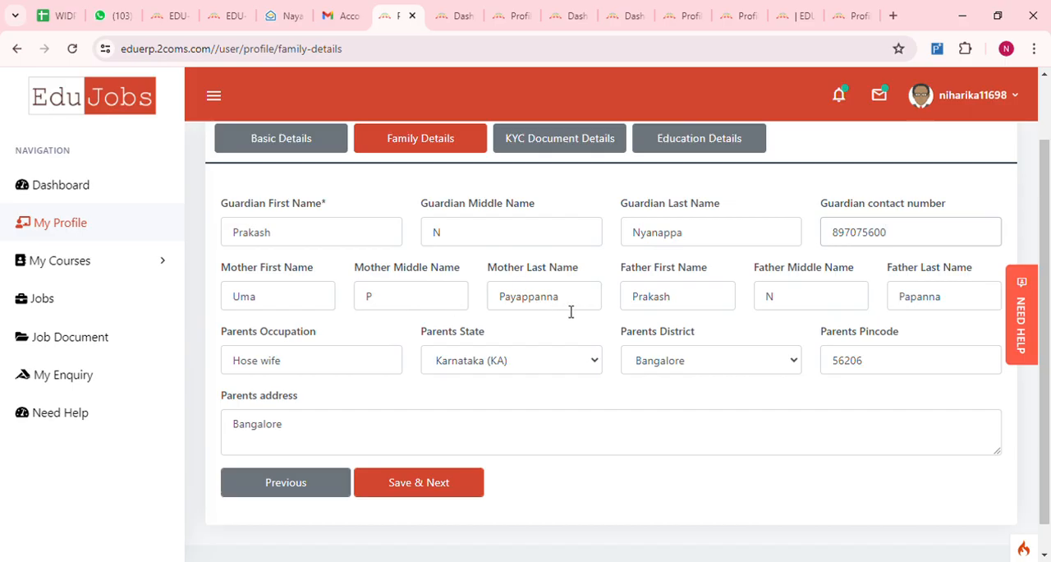
{"action": "left_click", "coordinate": [685, 309]}
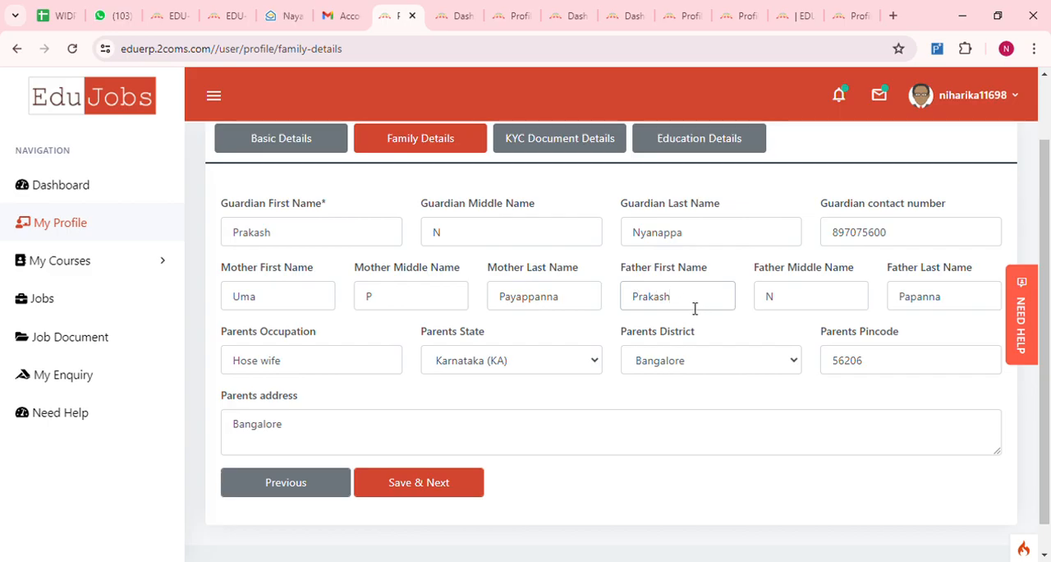
{"action": "left_click", "coordinate": [801, 303]}
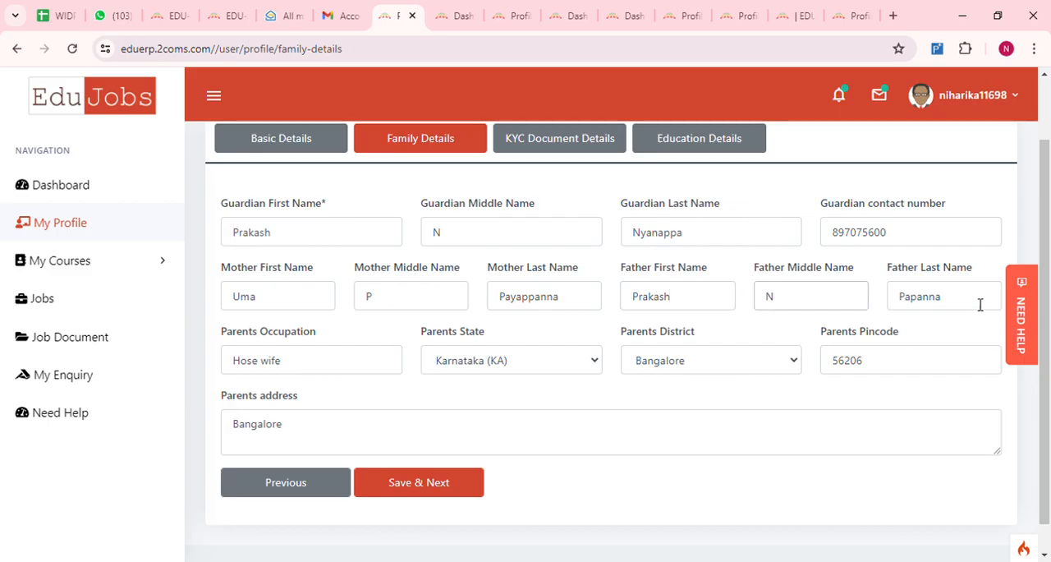
- Replace the father's last name with the same surname as the guardian's
{"action": "left_click", "coordinate": [953, 303]}
{"action": "key", "text": "BackSpace"}
{"action": "key", "text": "BackSpace"}
{"action": "key", "text": "BackSpace"}
{"action": "key", "text": "BackSpace"}
{"action": "key", "text": "BackSpace"}
{"action": "key", "text": "BackSpace"}
{"action": "key", "text": "BackSpace"}
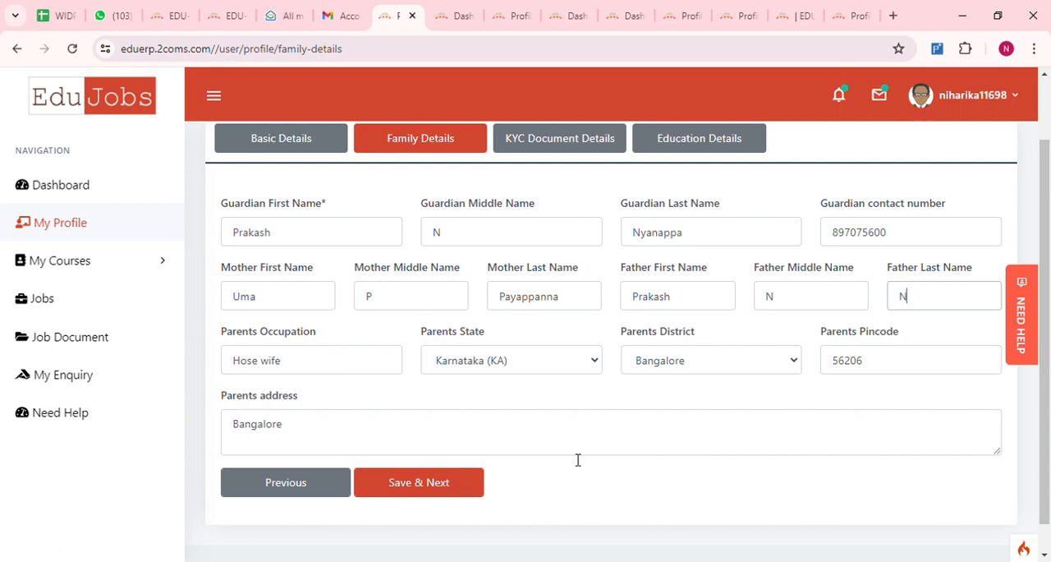
{"action": "type", "text": "Nyanappa"}
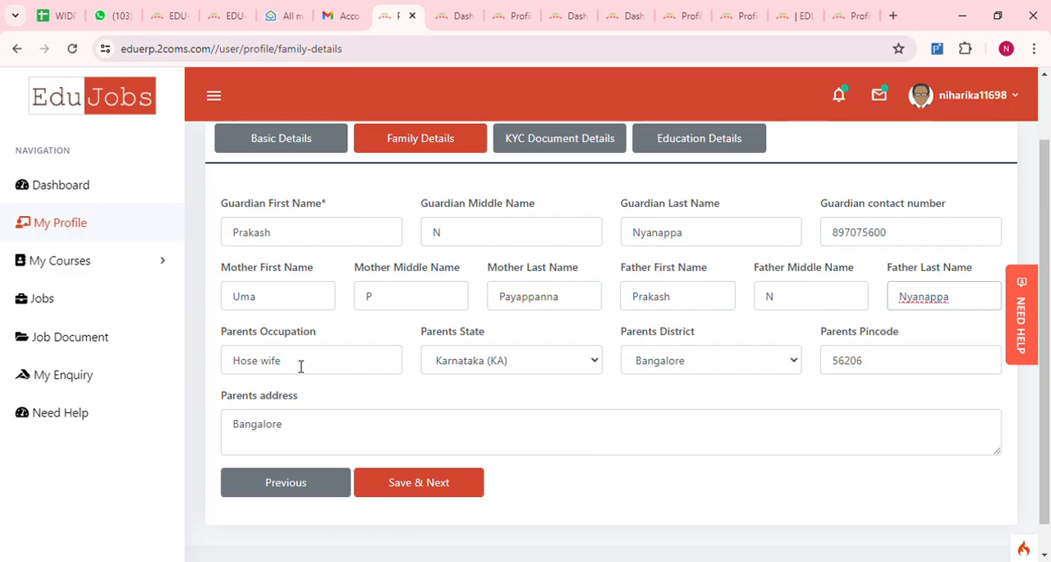
- Set the parents' occupation to House wife
{"action": "left_click", "coordinate": [300, 366]}
{"action": "key", "text": "BackSpace"}
{"action": "key", "text": "BackSpace"}
{"action": "key", "text": "BackSpace"}
{"action": "key", "text": "BackSpace"}
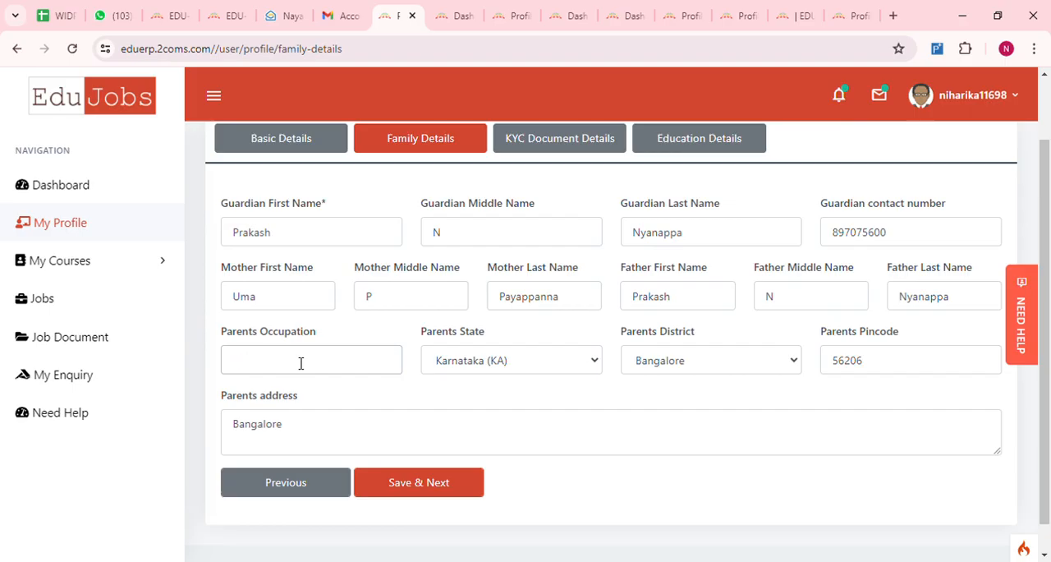
{"action": "type", "text": "House wife"}
- Check the parents' state and district choices and add the missing last digit to the parents' pincode
{"action": "left_click", "coordinate": [595, 367]}
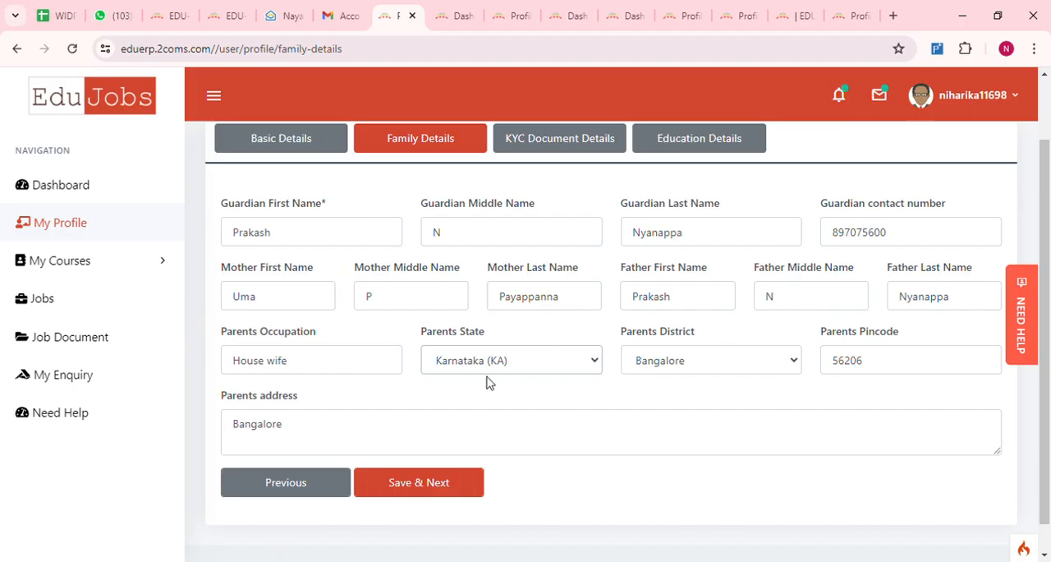
{"action": "left_click", "coordinate": [794, 366]}
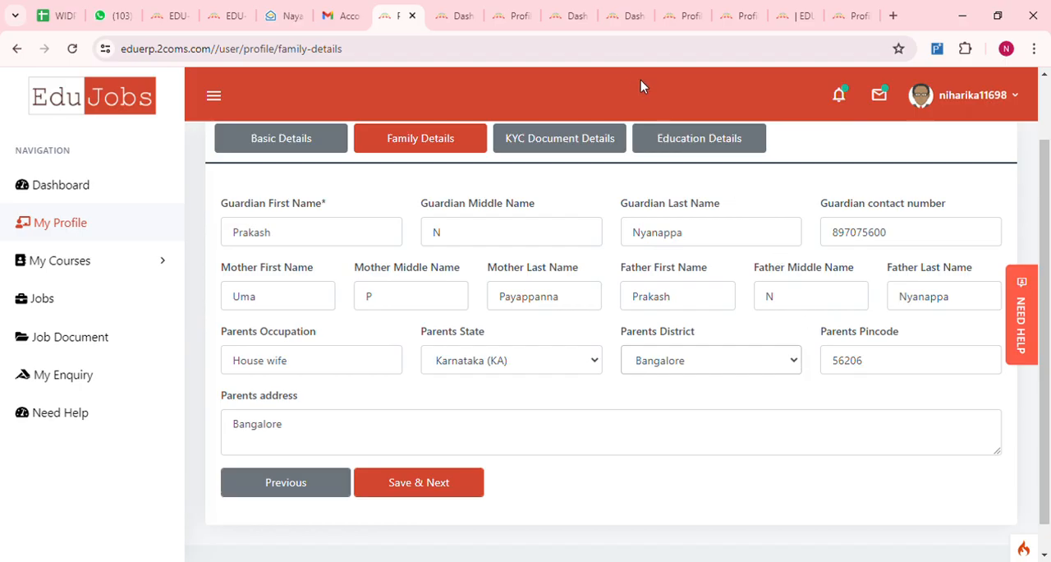
{"action": "left_click", "coordinate": [875, 367]}
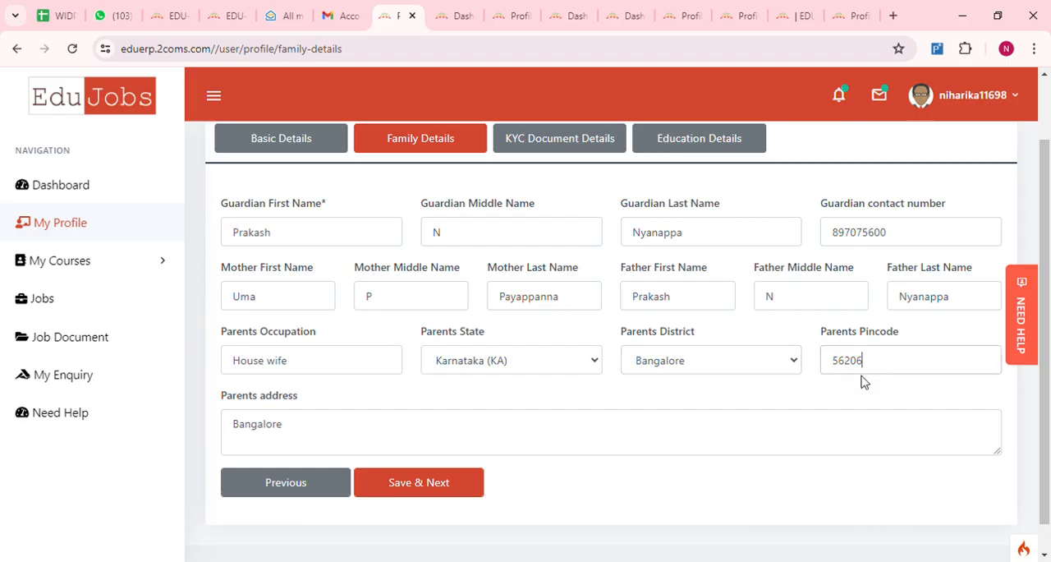
{"action": "type", "text": "0"}
{"action": "scroll", "coordinate": [438, 495], "scroll_direction": "down", "scroll_amount": 1}
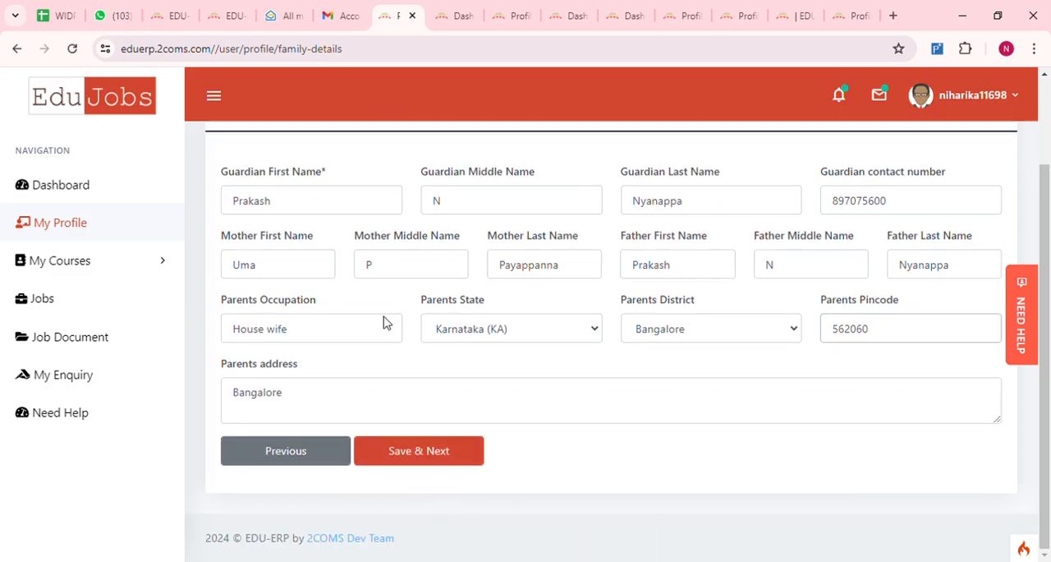
- Check the parents' address and save the family details to continue to the KYC documents
{"action": "left_click", "coordinate": [296, 401]}
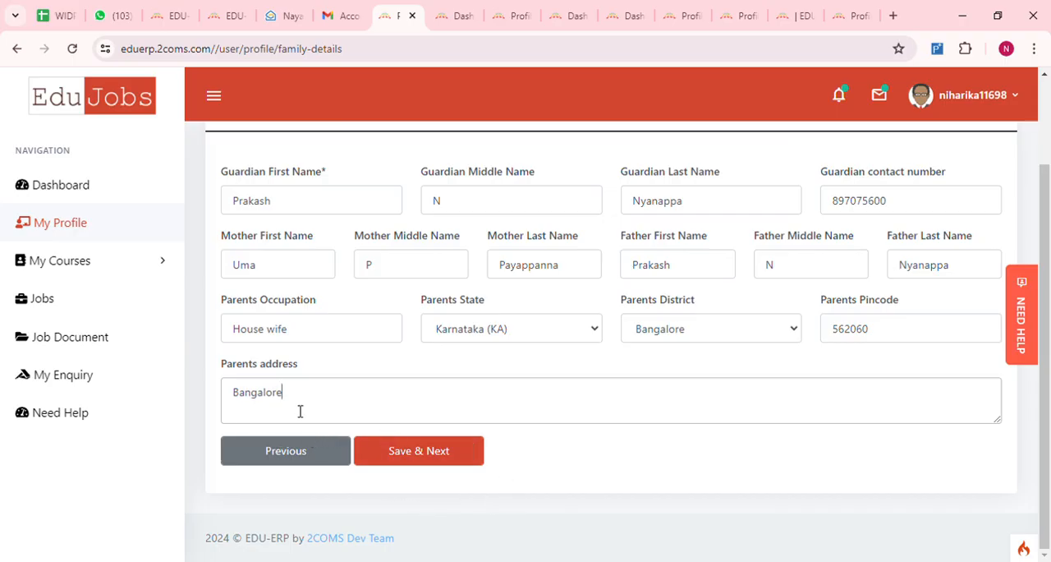
{"action": "scroll", "coordinate": [565, 346], "scroll_direction": "up", "scroll_amount": 2}
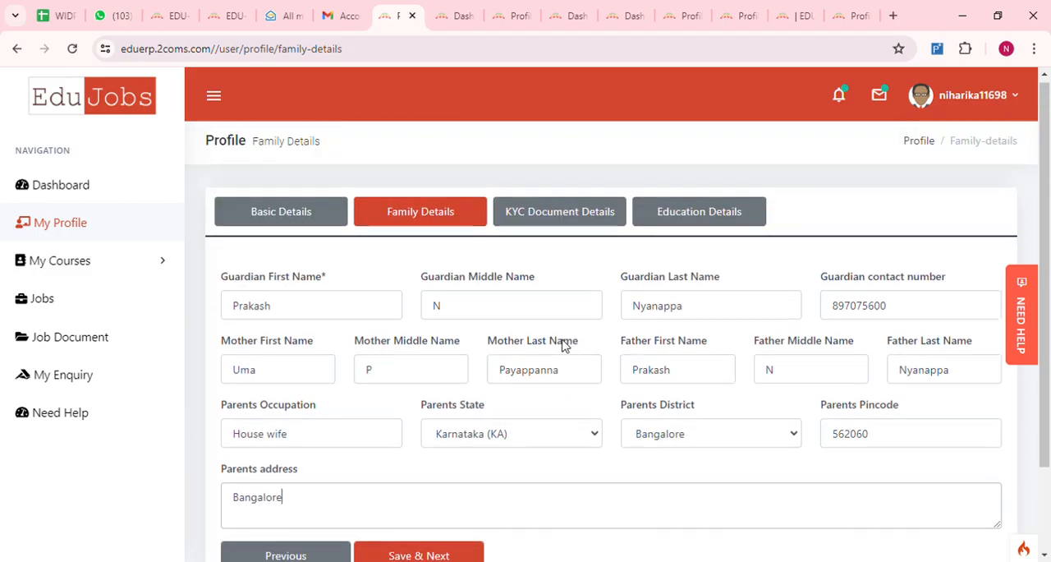
{"action": "scroll", "coordinate": [436, 394], "scroll_direction": "down", "scroll_amount": 2}
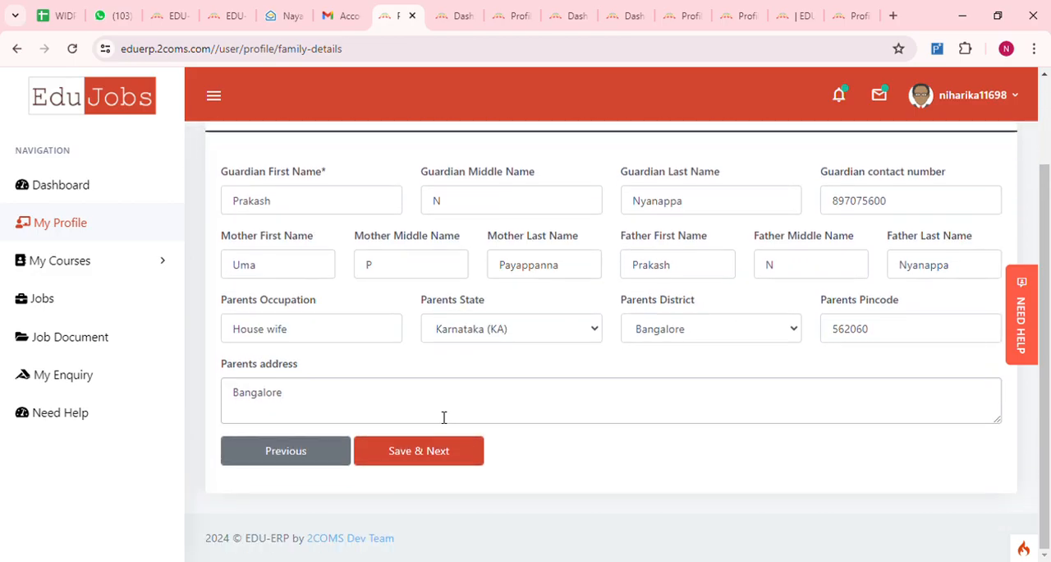
{"action": "left_click", "coordinate": [405, 456]}
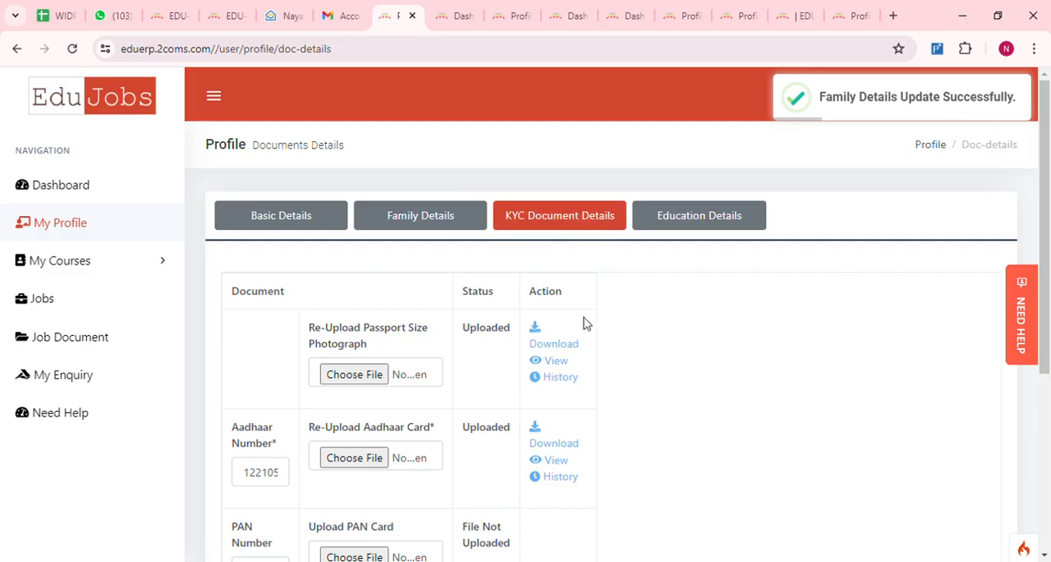
- Choose the photo file to re-upload as the passport size photograph
{"action": "scroll", "coordinate": [411, 427], "scroll_direction": "down", "scroll_amount": 2}
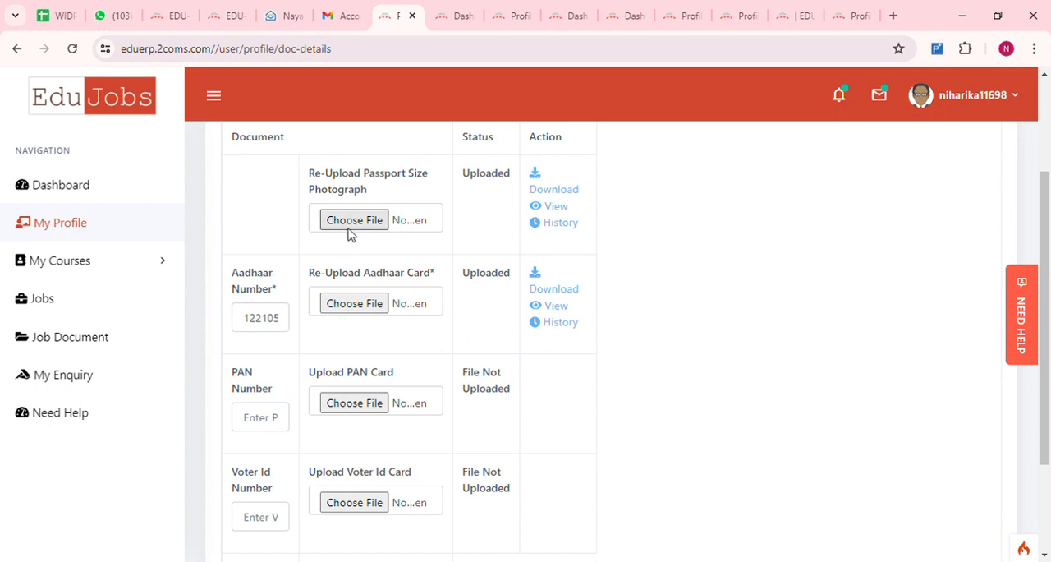
{"action": "scroll", "coordinate": [382, 366], "scroll_direction": "up", "scroll_amount": 1}
{"action": "left_click", "coordinate": [345, 298]}
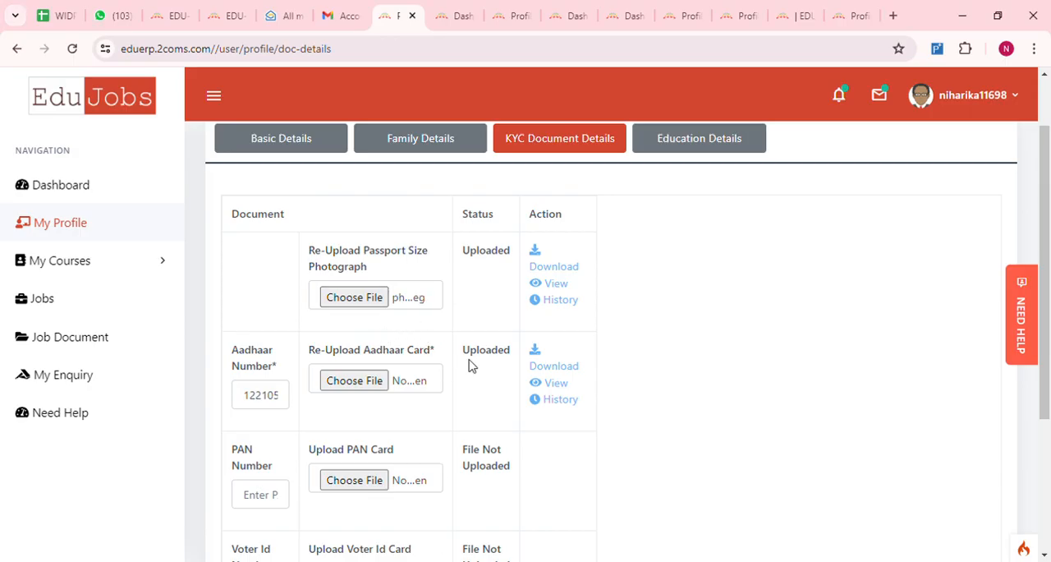
- Check the Aadhaar number through to its end and choose the Aadhaar card file to re-upload
{"action": "scroll", "coordinate": [470, 366], "scroll_direction": "down", "scroll_amount": 1}
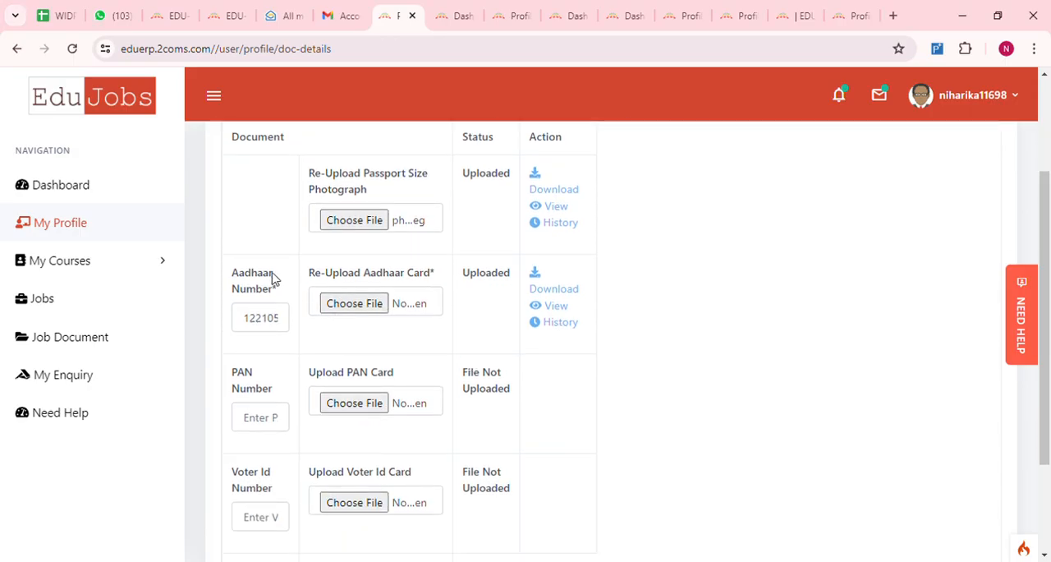
{"action": "left_click", "coordinate": [266, 320]}
{"action": "key", "text": "End"}
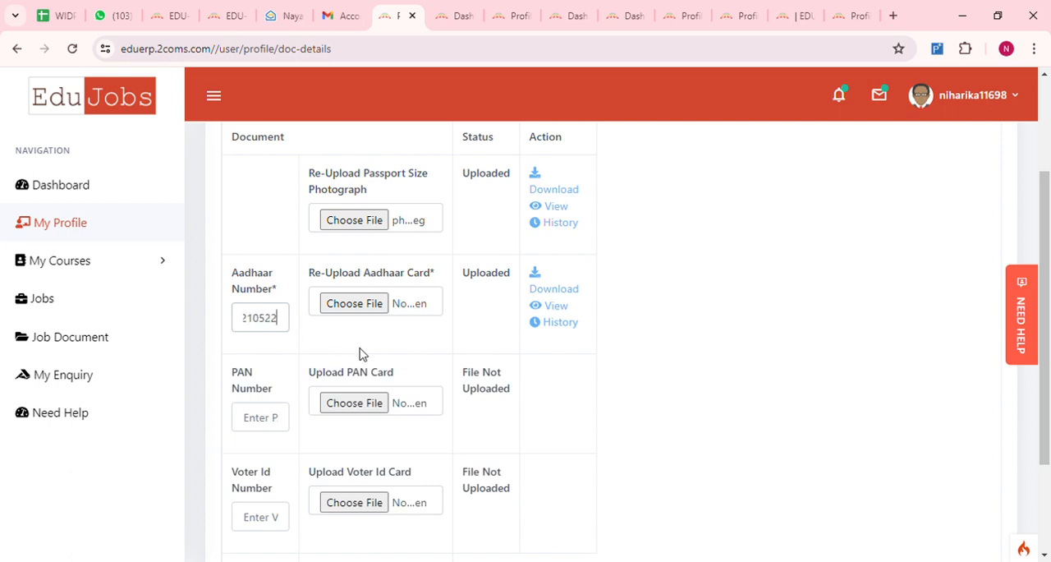
{"action": "left_click", "coordinate": [353, 303]}
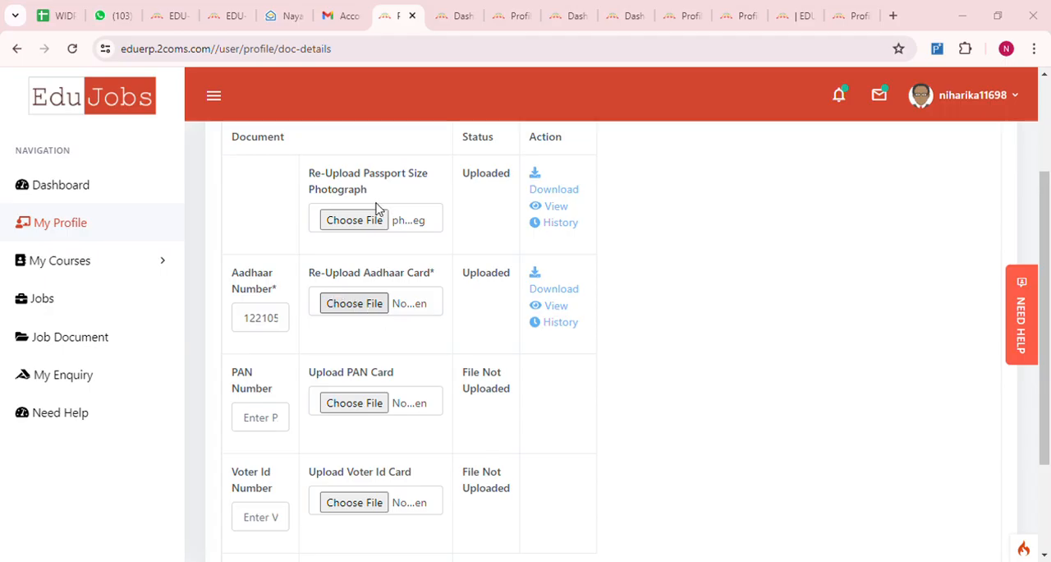
{"action": "left_click", "coordinate": [430, 534]}
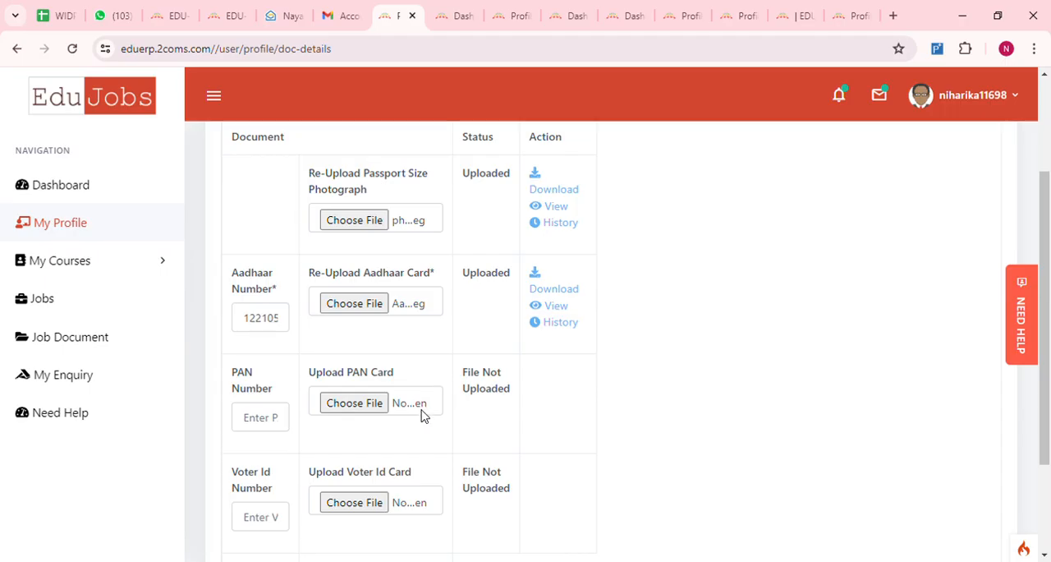
{"action": "scroll", "coordinate": [422, 417], "scroll_direction": "down", "scroll_amount": 1}
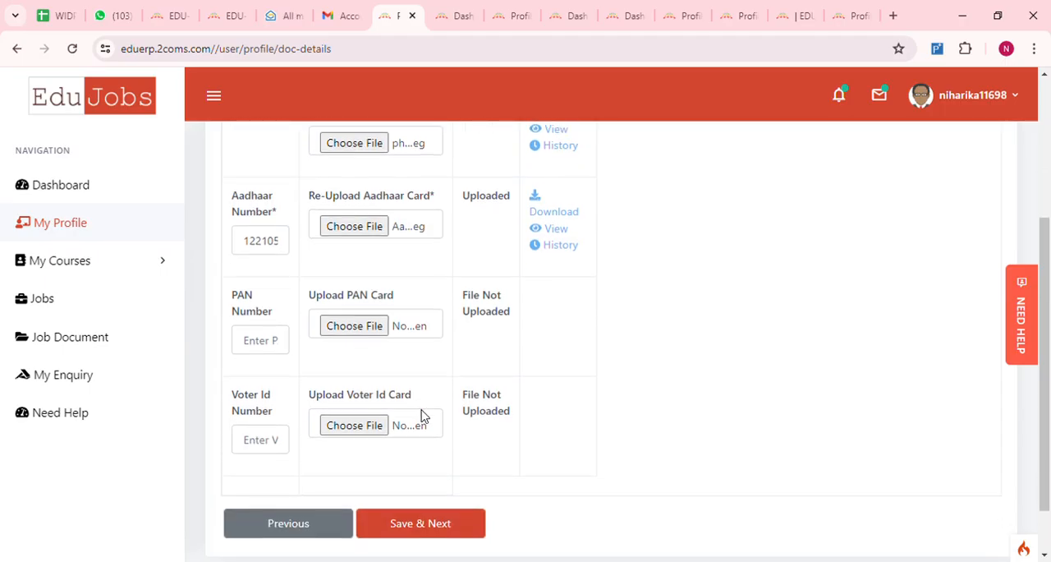
{"action": "scroll", "coordinate": [422, 417], "scroll_direction": "up", "scroll_amount": 1}
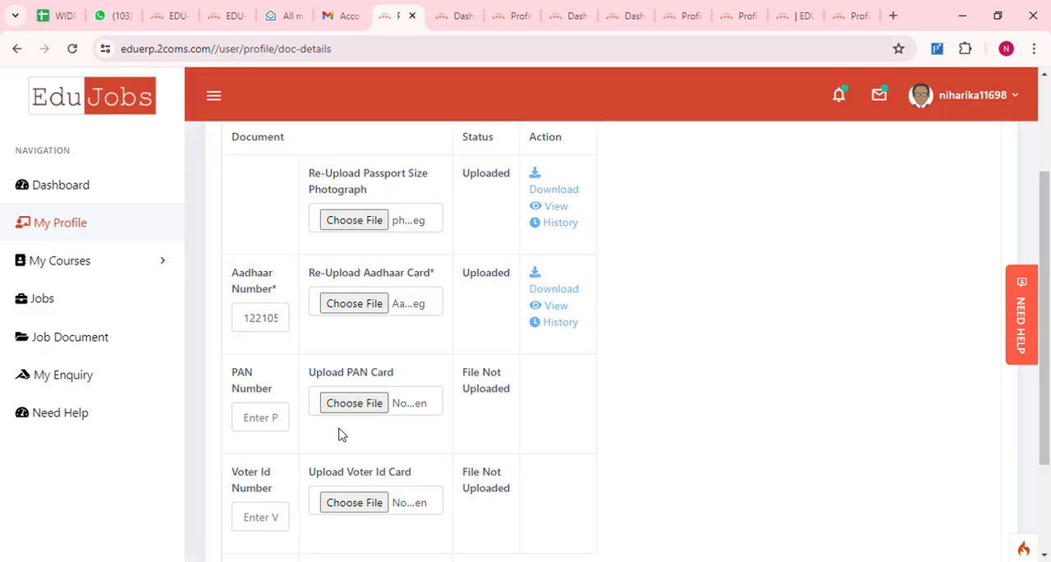
{"action": "scroll", "coordinate": [329, 417], "scroll_direction": "up", "scroll_amount": 2}
{"action": "scroll", "coordinate": [406, 378], "scroll_direction": "down", "scroll_amount": 1}
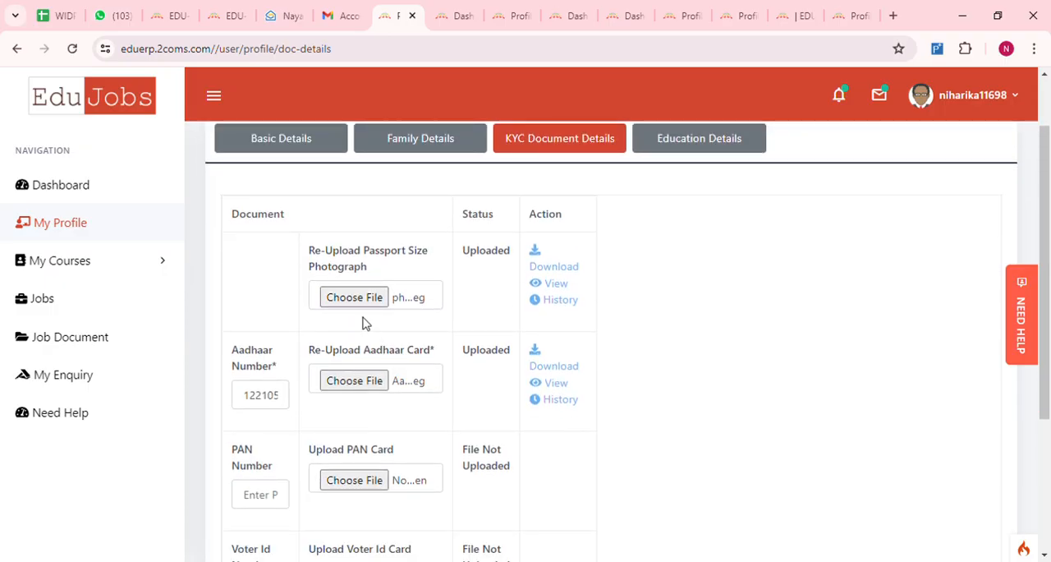
- Save the KYC document details with the PAN and Voter Id fields left blank and continue to the education details
{"action": "scroll", "coordinate": [371, 391], "scroll_direction": "down", "scroll_amount": 1}
{"action": "scroll", "coordinate": [361, 390], "scroll_direction": "down", "scroll_amount": 1}
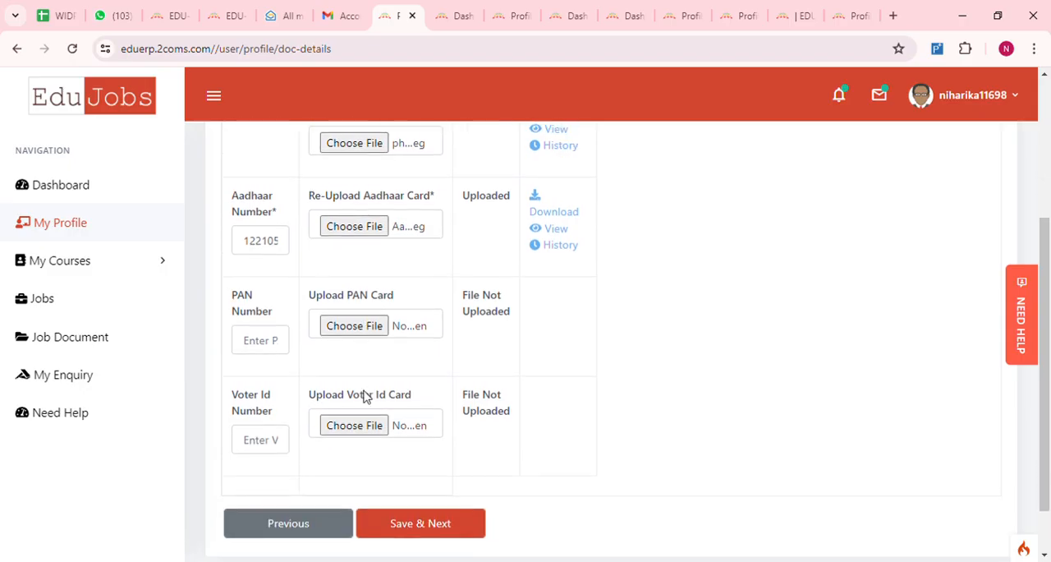
{"action": "scroll", "coordinate": [348, 419], "scroll_direction": "down", "scroll_amount": 1}
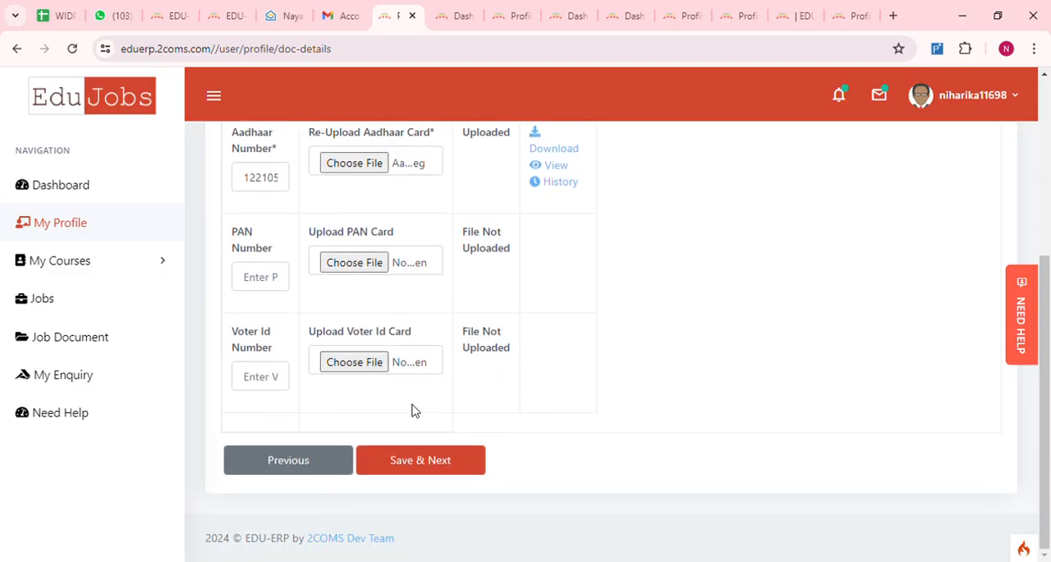
{"action": "left_click", "coordinate": [418, 462]}
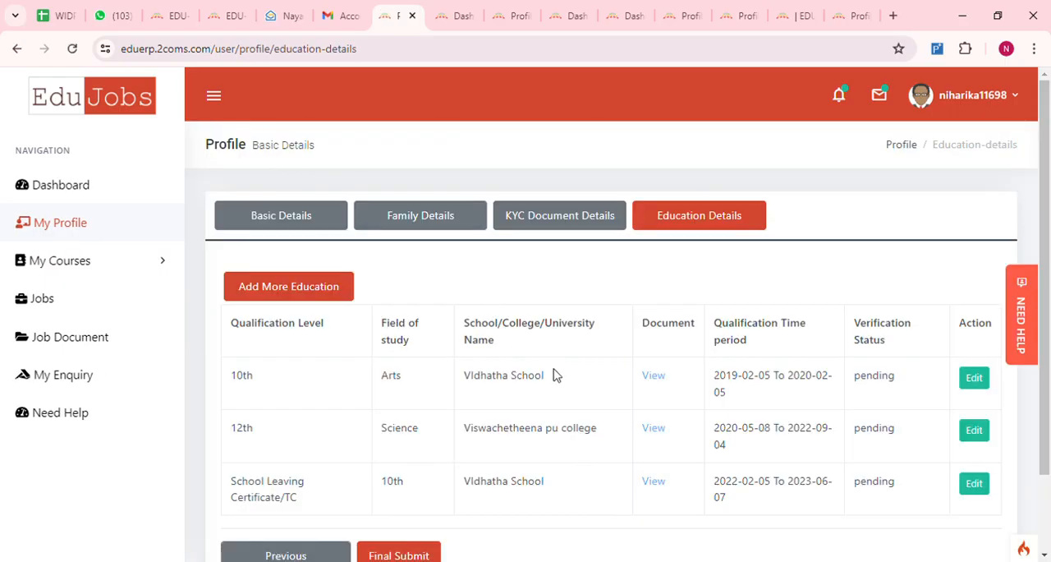
- Open the 10th qualification entry for editing and choose the document file to upload for it
{"action": "scroll", "coordinate": [567, 394], "scroll_direction": "down", "scroll_amount": 1}
{"action": "scroll", "coordinate": [667, 375], "scroll_direction": "up", "scroll_amount": 1}
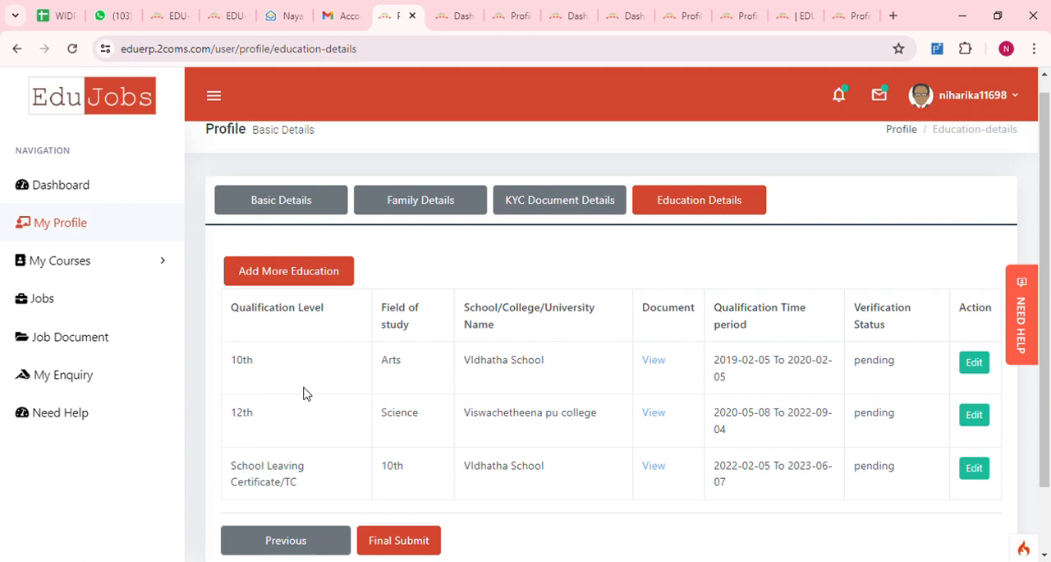
{"action": "left_click", "coordinate": [974, 364]}
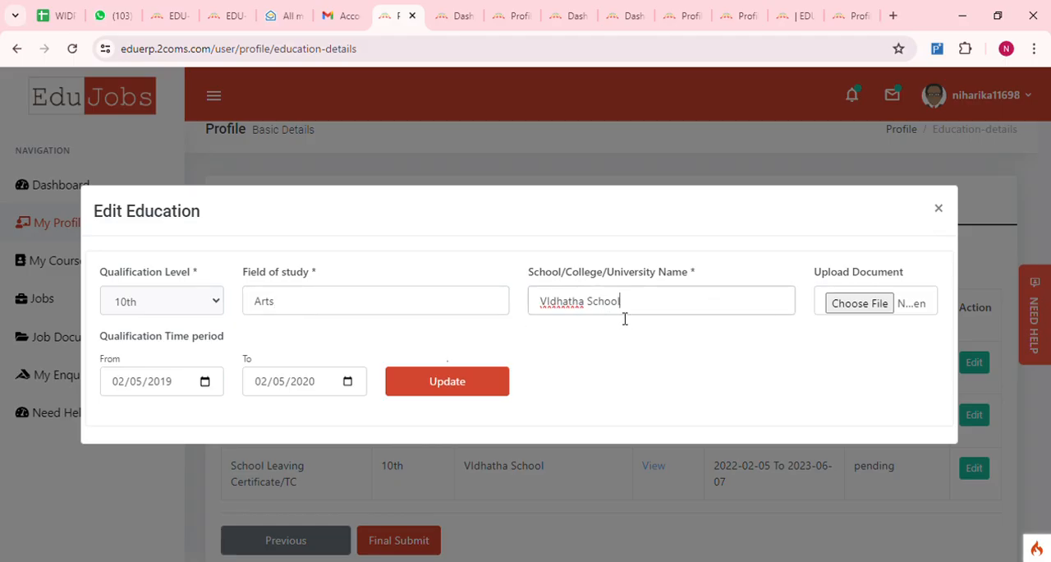
{"action": "left_click", "coordinate": [858, 305]}
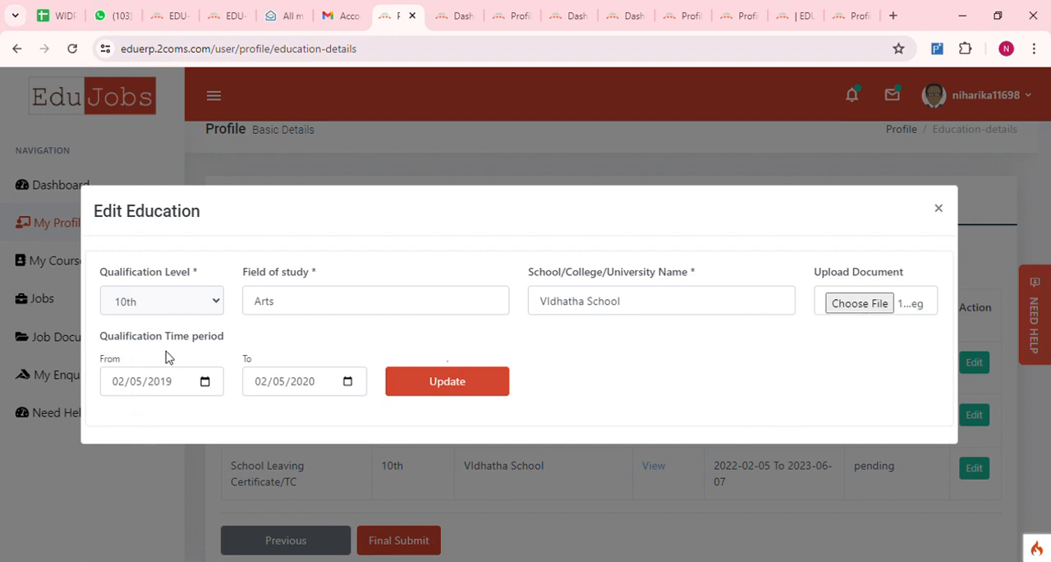
- Check the from and to dates of the 10th qualification and update the entry
{"action": "left_click", "coordinate": [121, 390]}
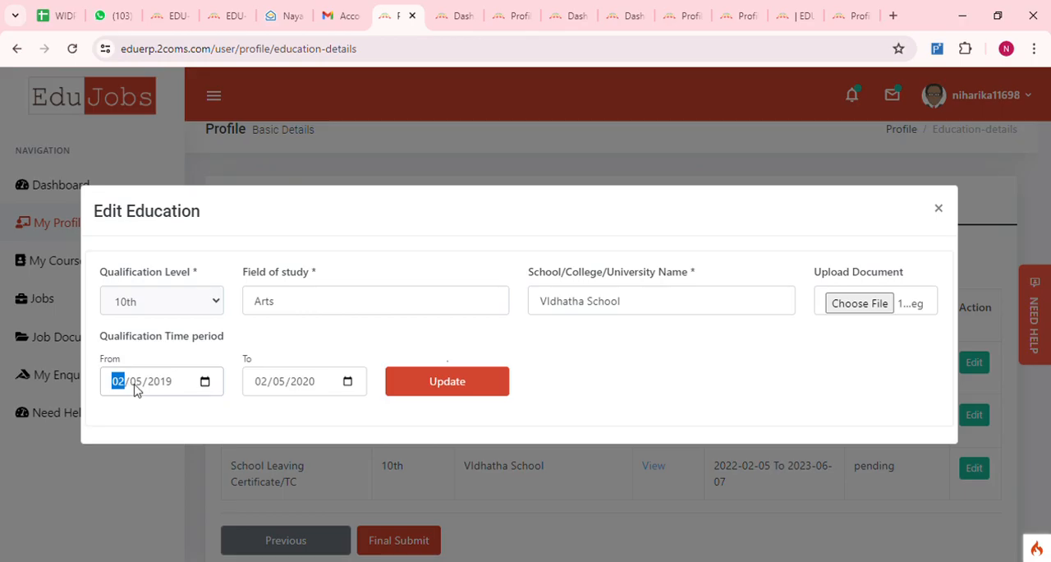
{"action": "left_click", "coordinate": [137, 392]}
{"action": "left_click", "coordinate": [156, 390]}
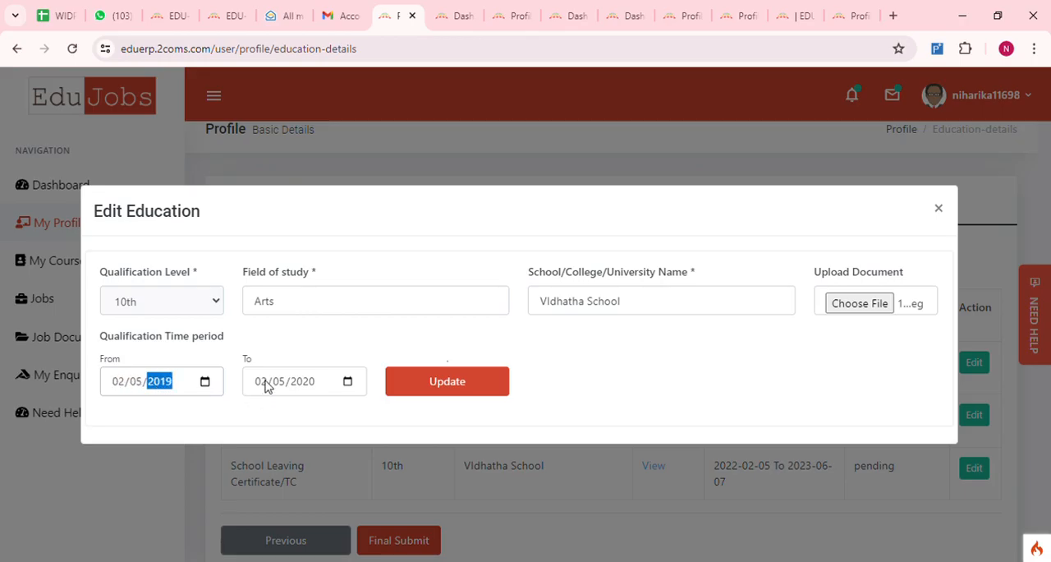
{"action": "left_click", "coordinate": [264, 383]}
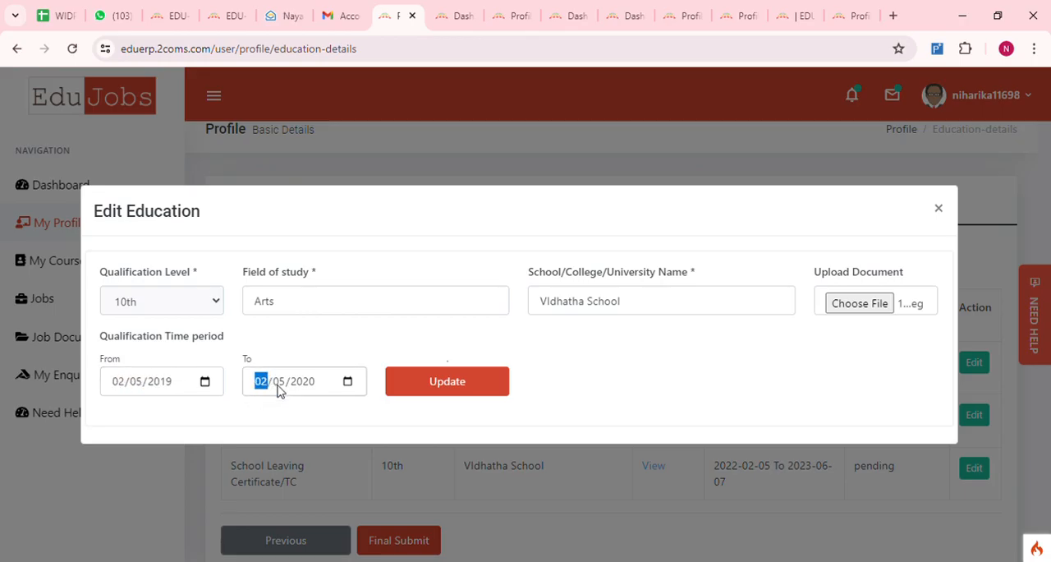
{"action": "left_click", "coordinate": [278, 390]}
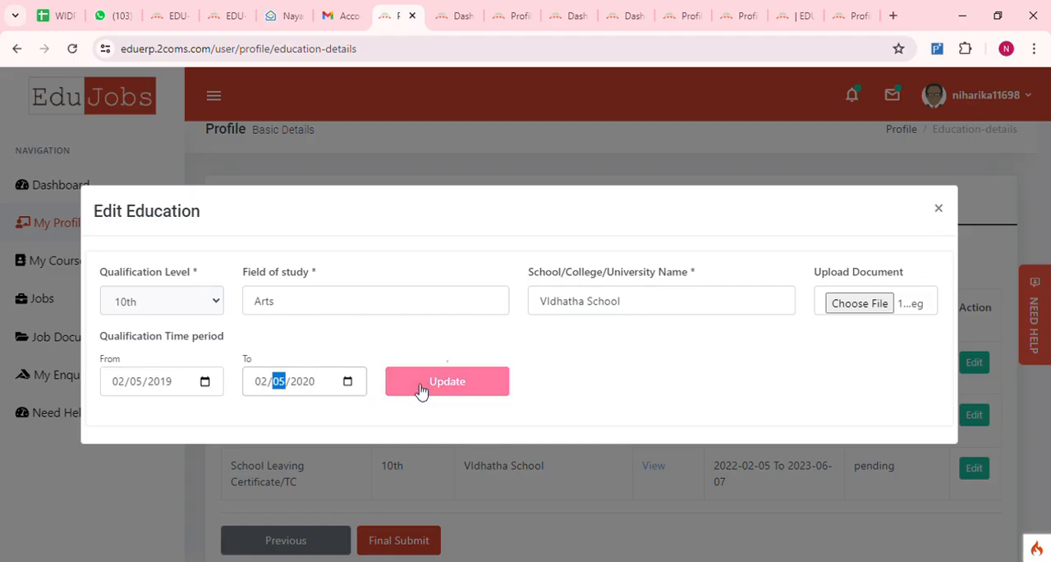
{"action": "left_click", "coordinate": [470, 384]}
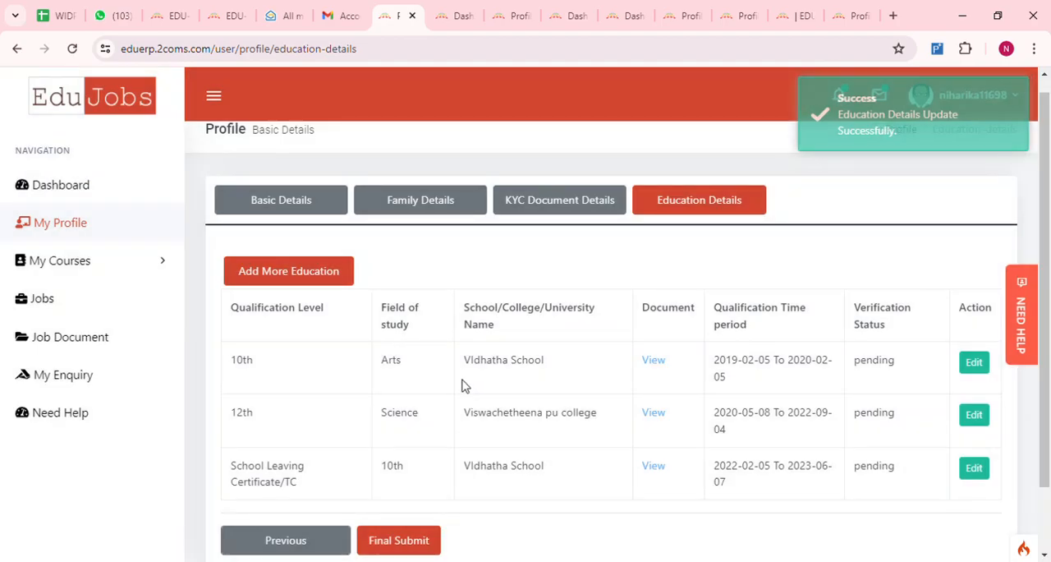
- Edit the 12th qualification entry, check its field of study and college name, choose its document file and update it
{"action": "scroll", "coordinate": [459, 402], "scroll_direction": "down", "scroll_amount": 1}
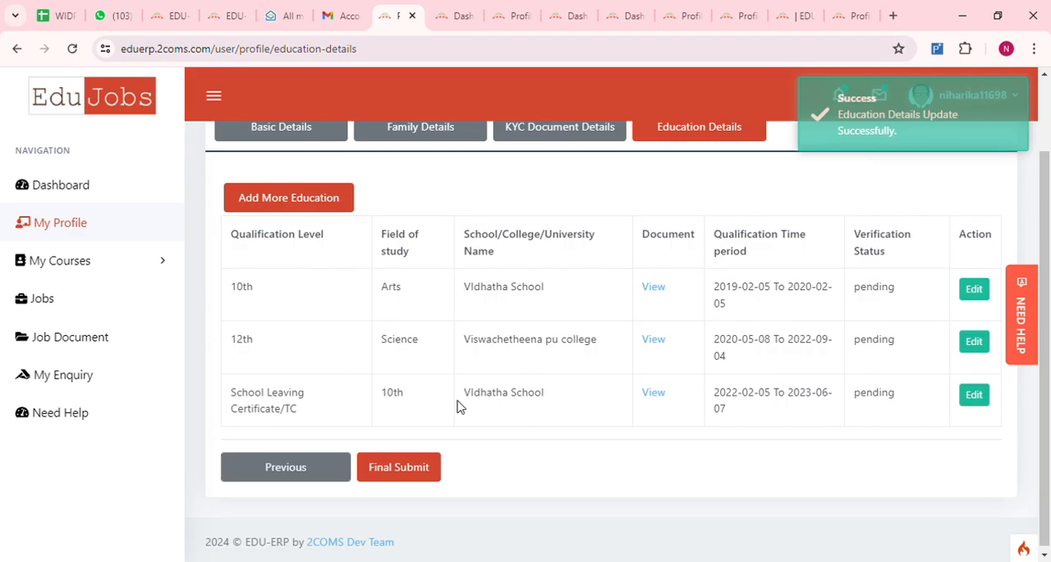
{"action": "left_click", "coordinate": [984, 345]}
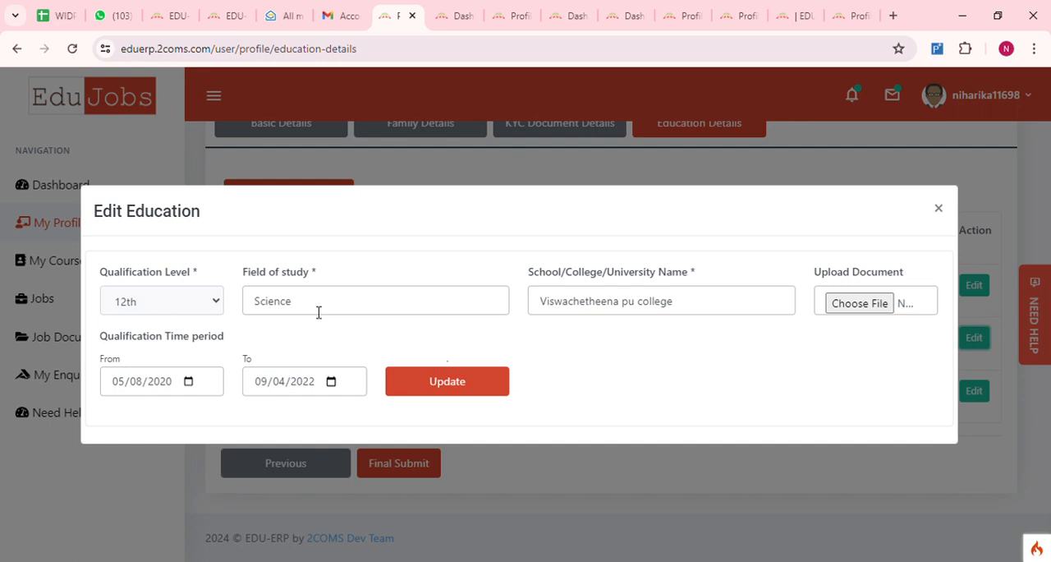
{"action": "left_click", "coordinate": [319, 312]}
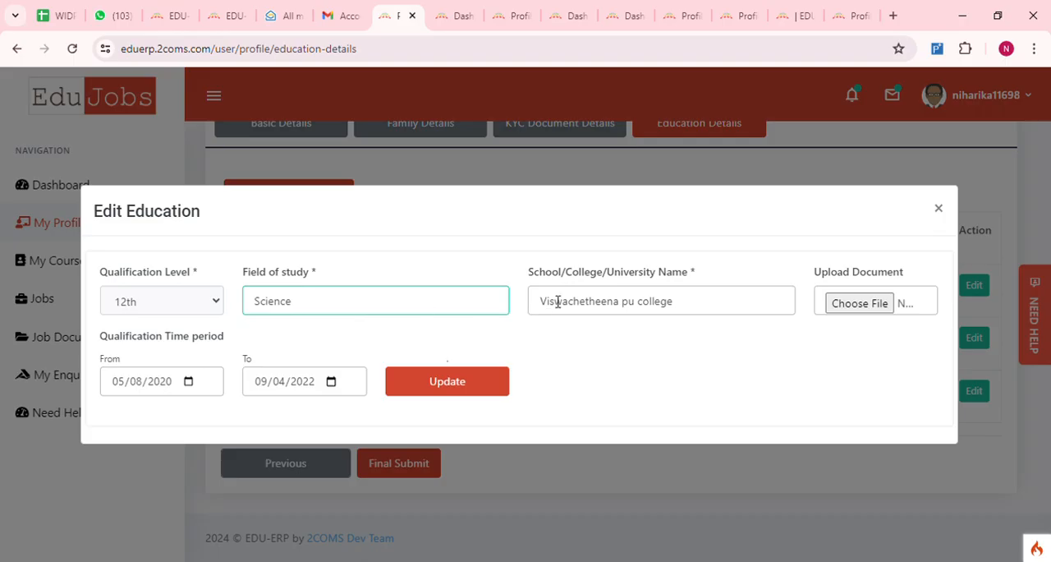
{"action": "left_click", "coordinate": [697, 313]}
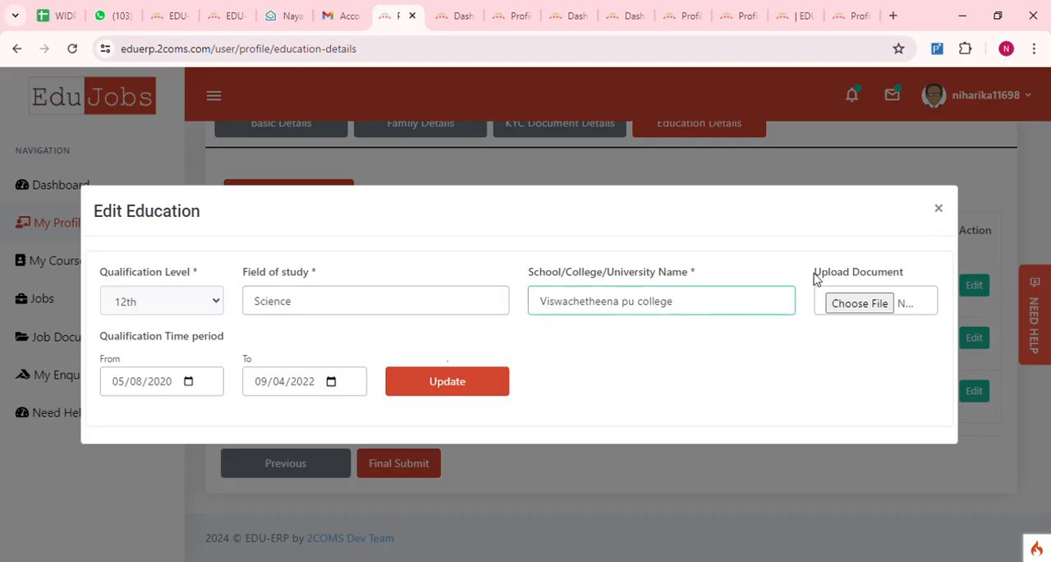
{"action": "left_click", "coordinate": [860, 313]}
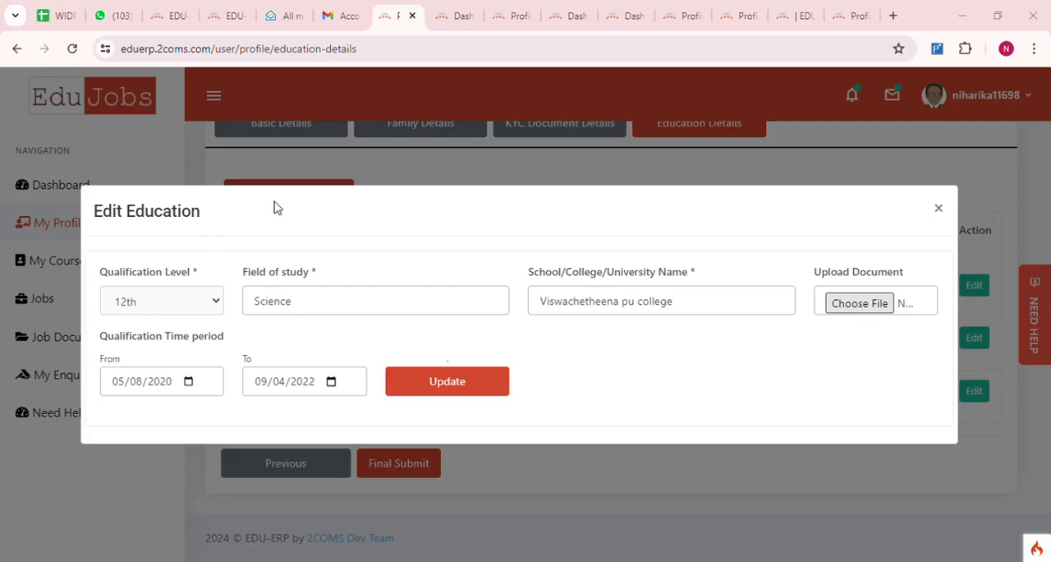
{"action": "left_click", "coordinate": [441, 531]}
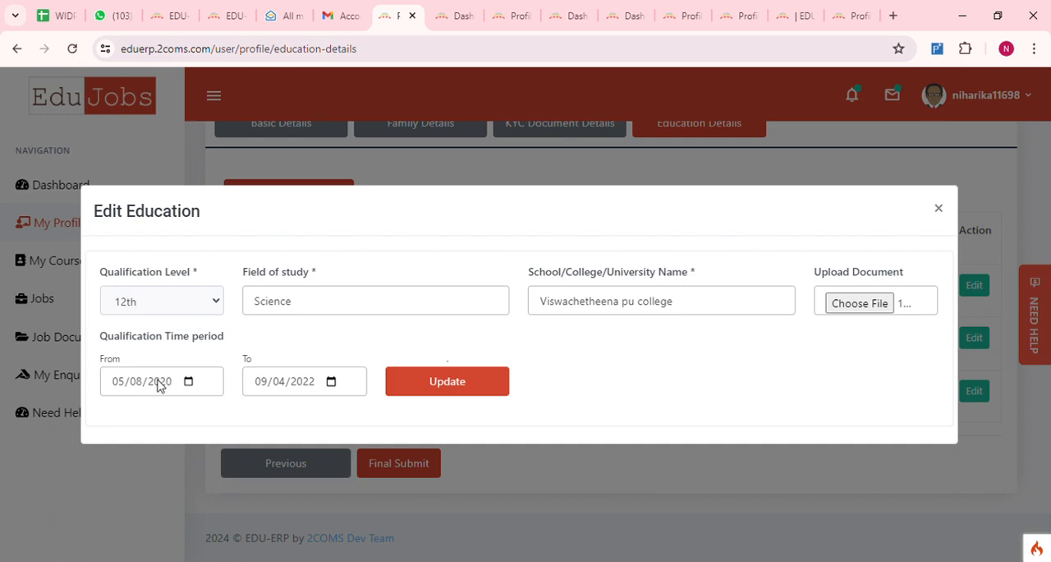
{"action": "left_click", "coordinate": [456, 387]}
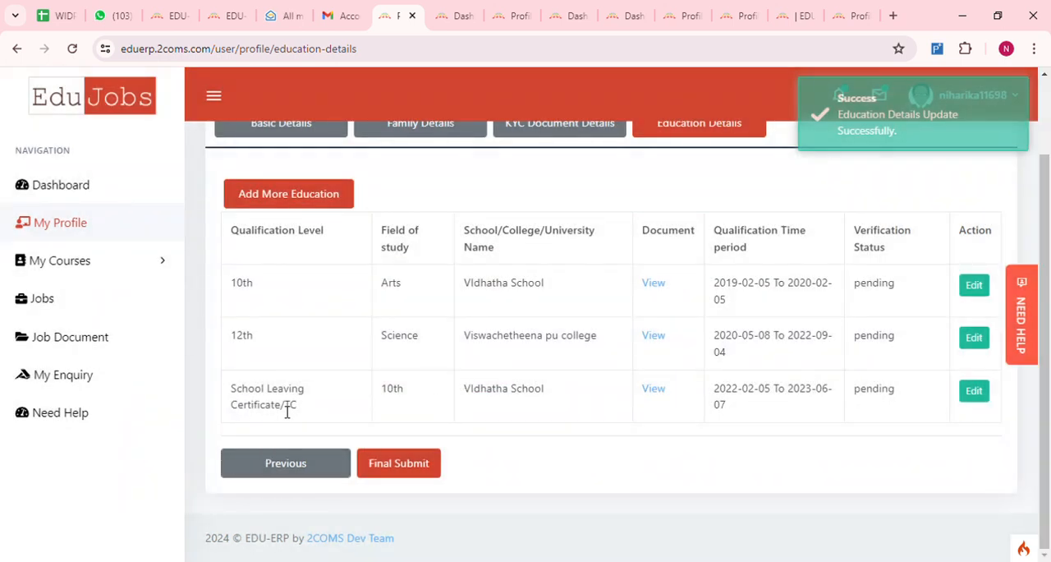
- Update the School Leaving Certificate/TC entry and review the 10th entry's edit form without changing it
{"action": "left_click", "coordinate": [976, 398]}
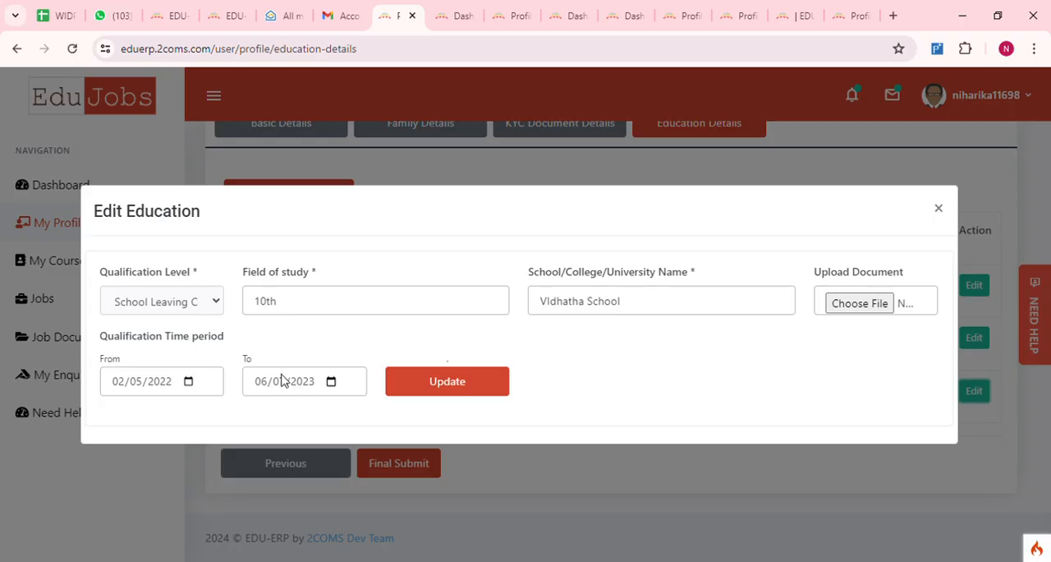
{"action": "left_click", "coordinate": [436, 383]}
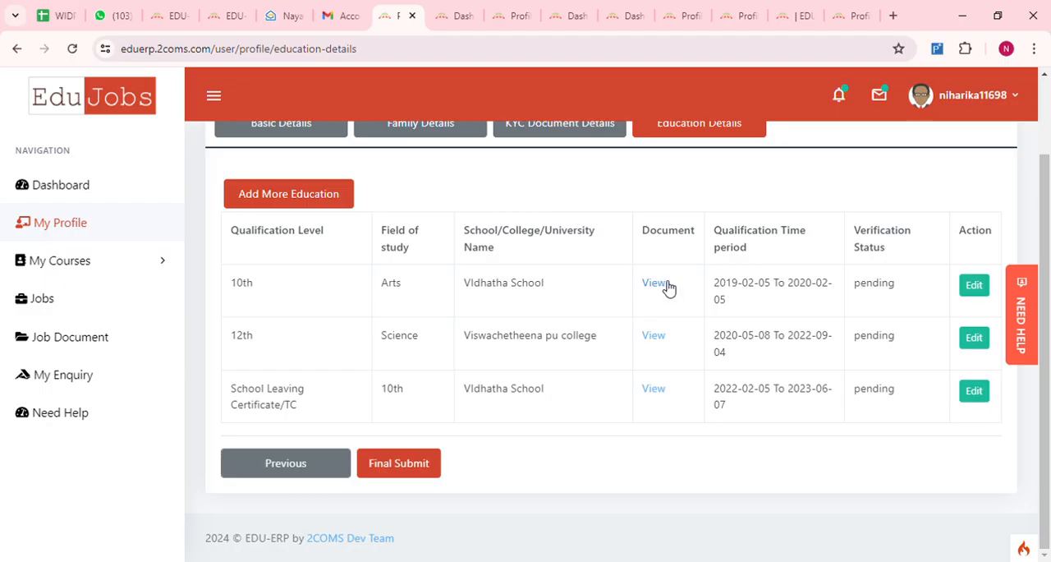
{"action": "left_click", "coordinate": [973, 287]}
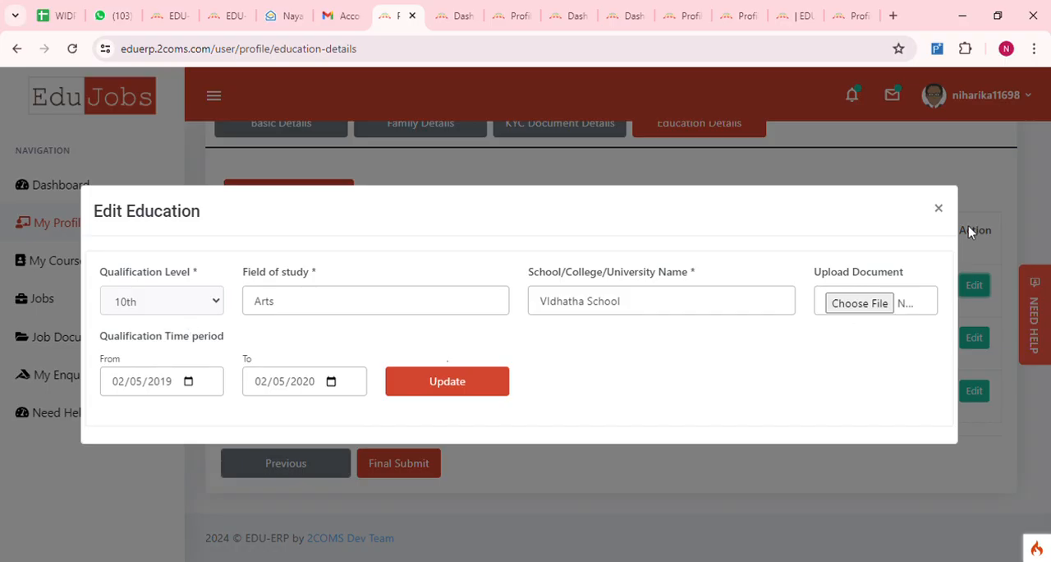
{"action": "left_click", "coordinate": [940, 209]}
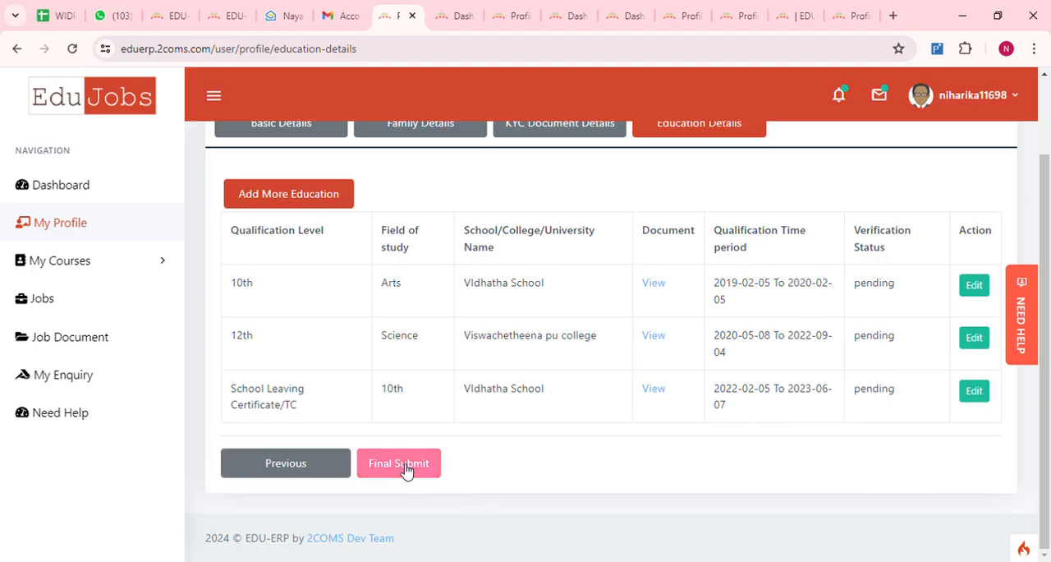
- Look over the list of education entries and make the final submission of the profile
{"action": "scroll", "coordinate": [542, 414], "scroll_direction": "up", "scroll_amount": 1}
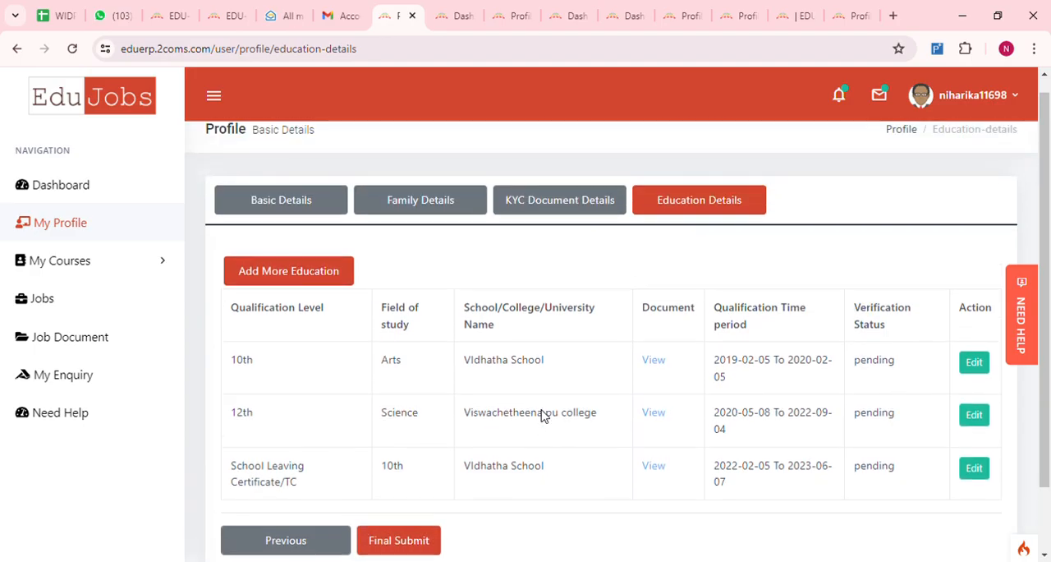
{"action": "scroll", "coordinate": [518, 395], "scroll_direction": "down", "scroll_amount": 1}
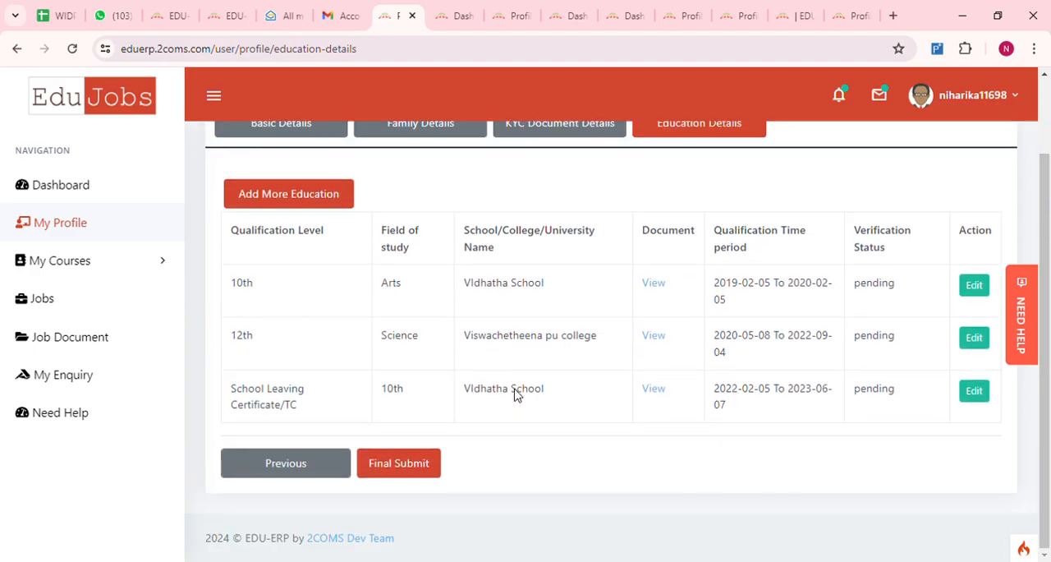
{"action": "left_click", "coordinate": [400, 465]}
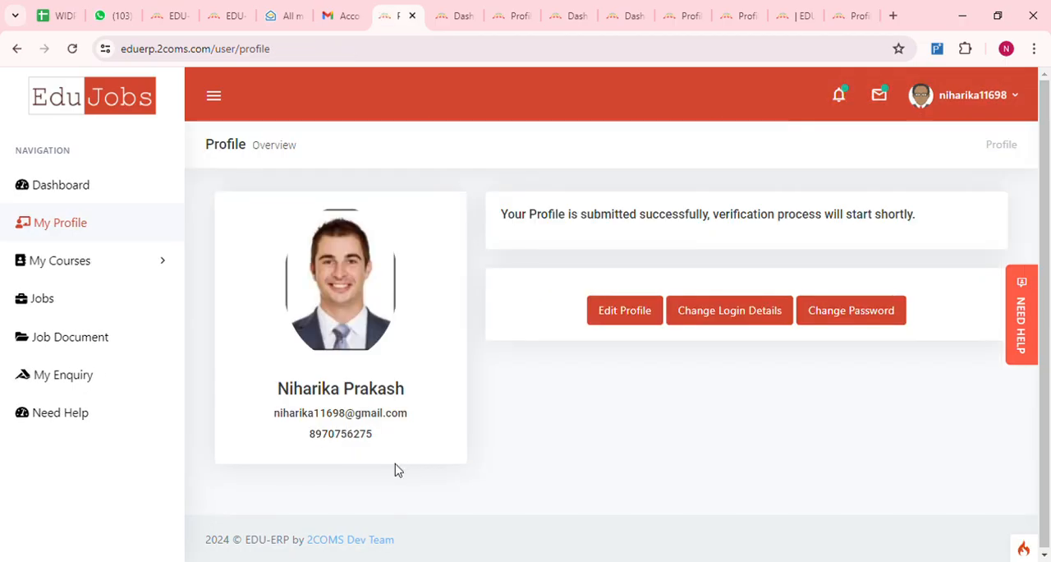